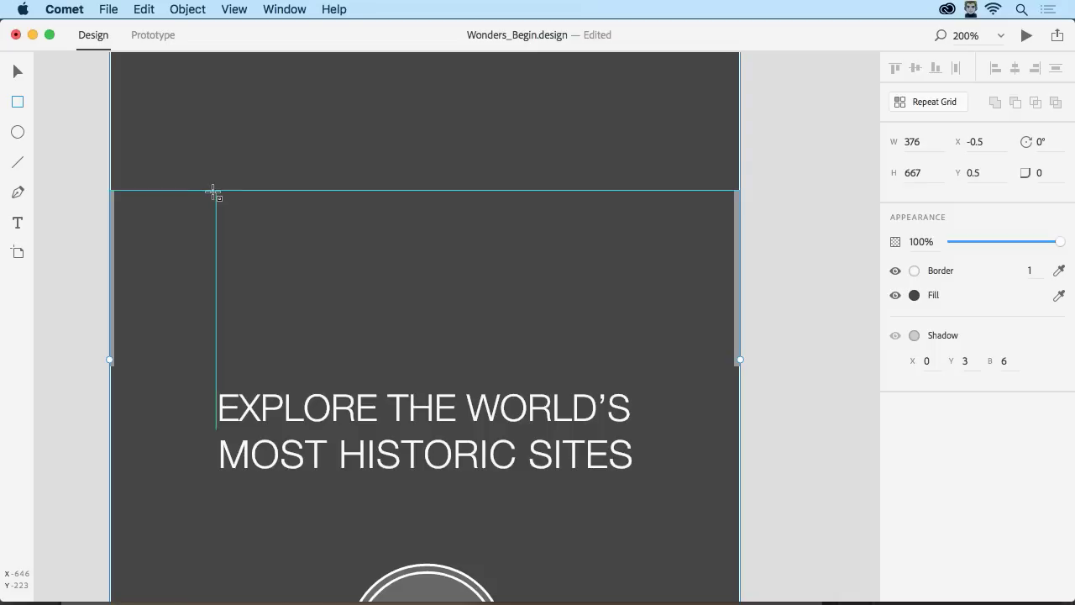
Draw a box above the headline with a nearly transparent fill
left_click_drag(216, 192, 632, 367)
left_click(914, 295)
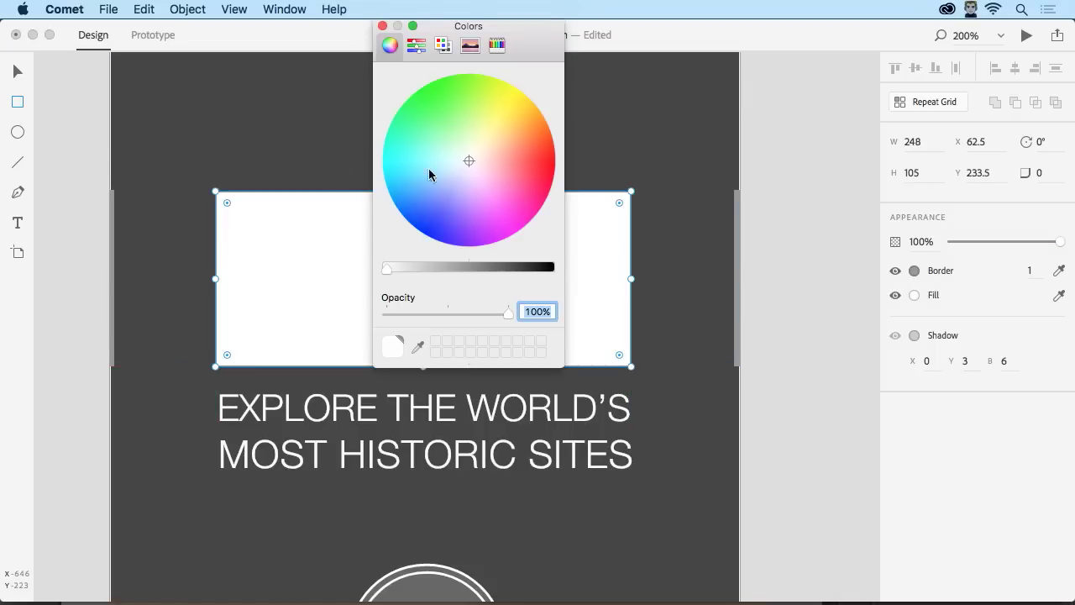
left_click_drag(510, 313, 400, 316)
left_click(66, 495)
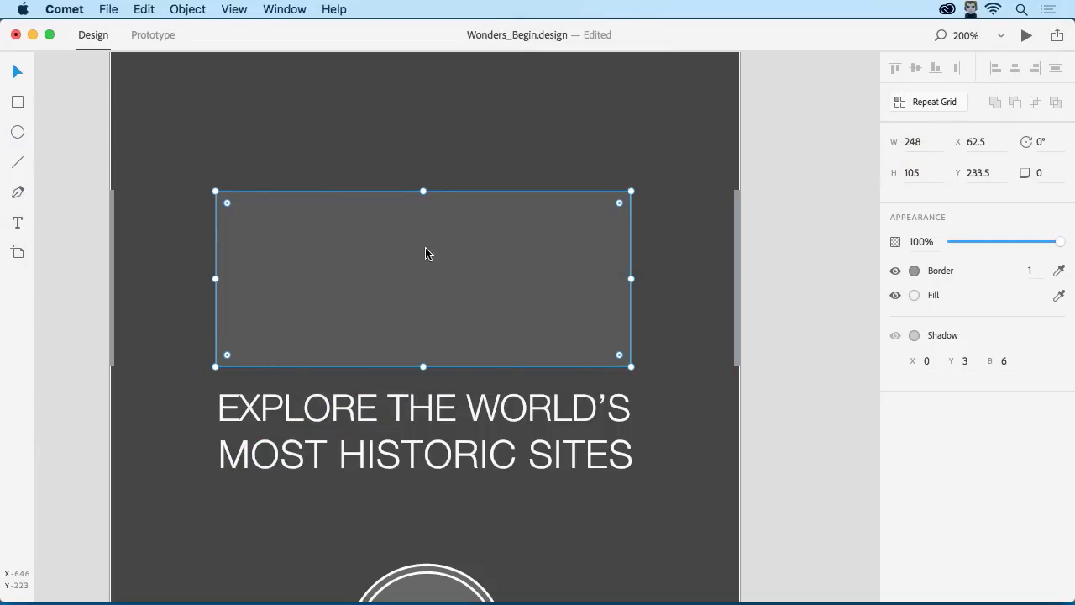
Paste the Illustrator logo over the translucent box and recolor it white
key("super+v")
left_click_drag(519, 289, 528, 188)
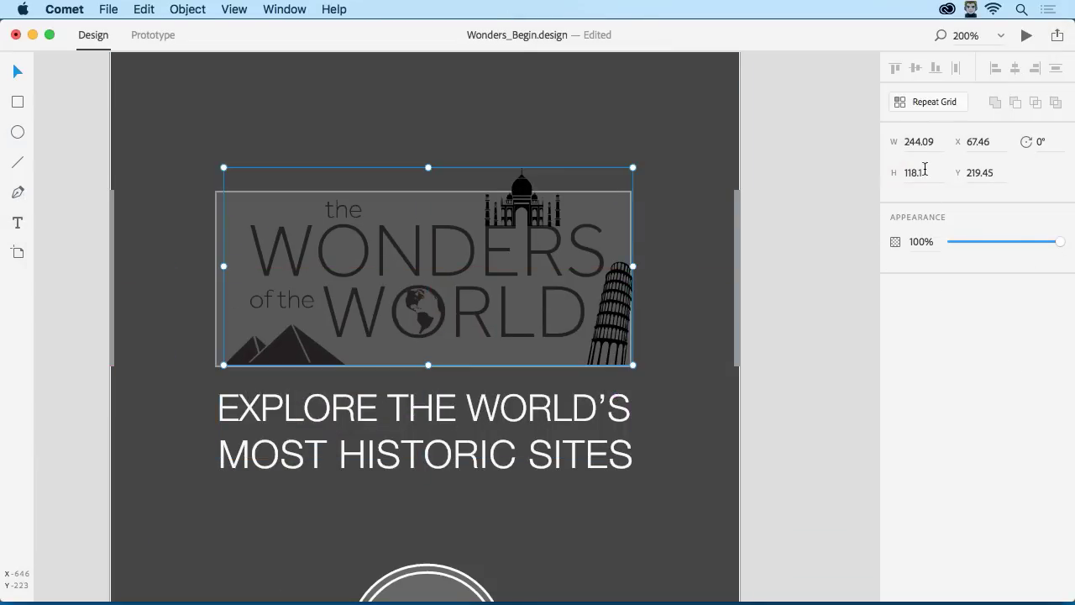
key("super+shift+g")
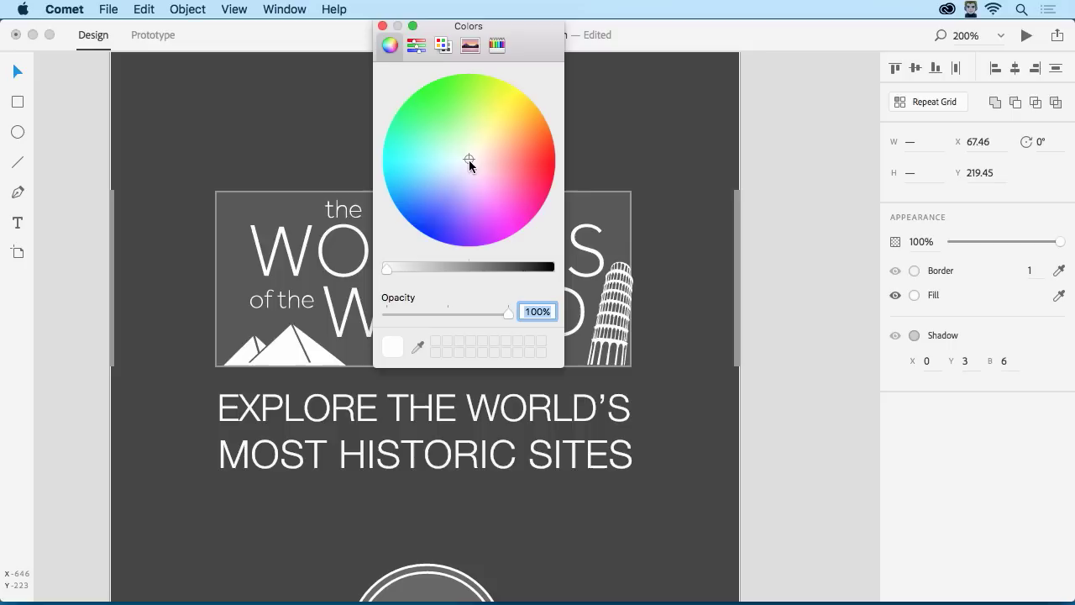
left_click(383, 25)
Zoom in and stretch the small shape at the Taj Mahal minaret base into a taller curve
left_click(551, 173)
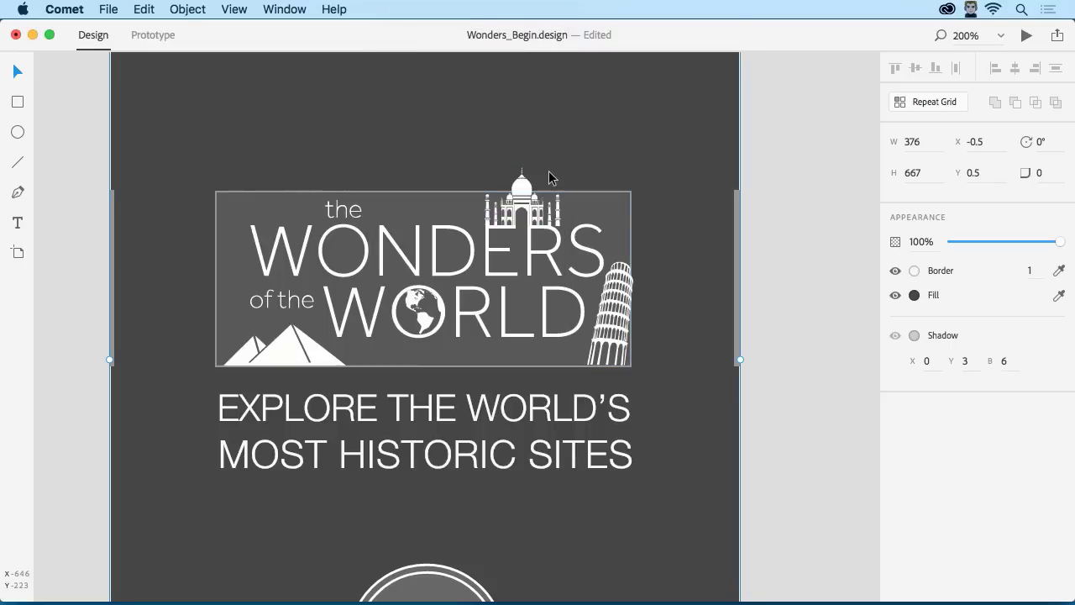
scroll(551, 175, "up", 5)
scroll(551, 175, "up", 2)
scroll(552, 176, "up", 5)
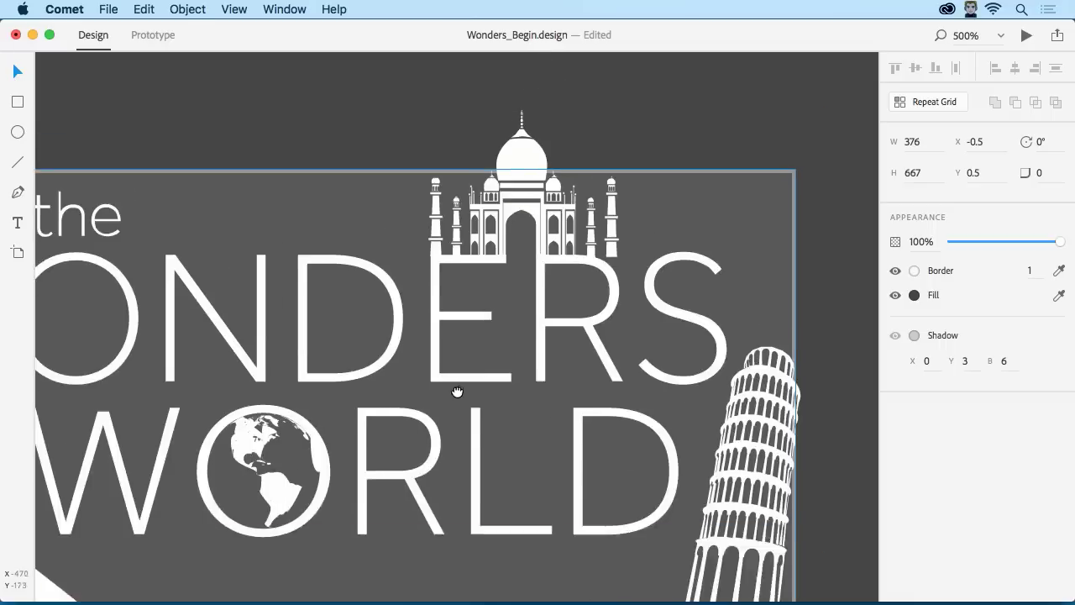
left_click(580, 317)
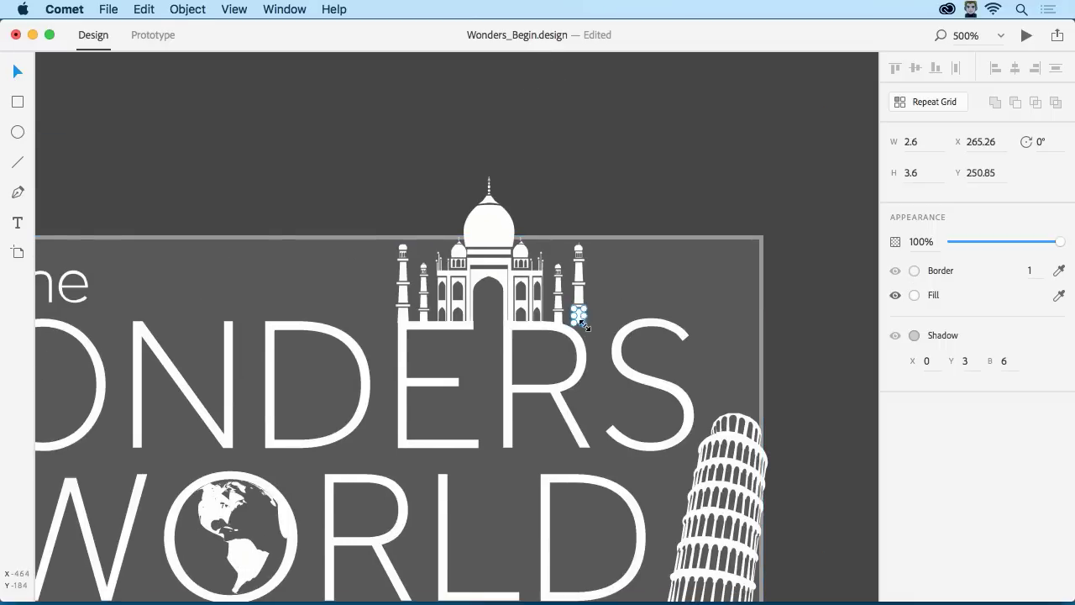
left_click_drag(585, 348, 587, 334)
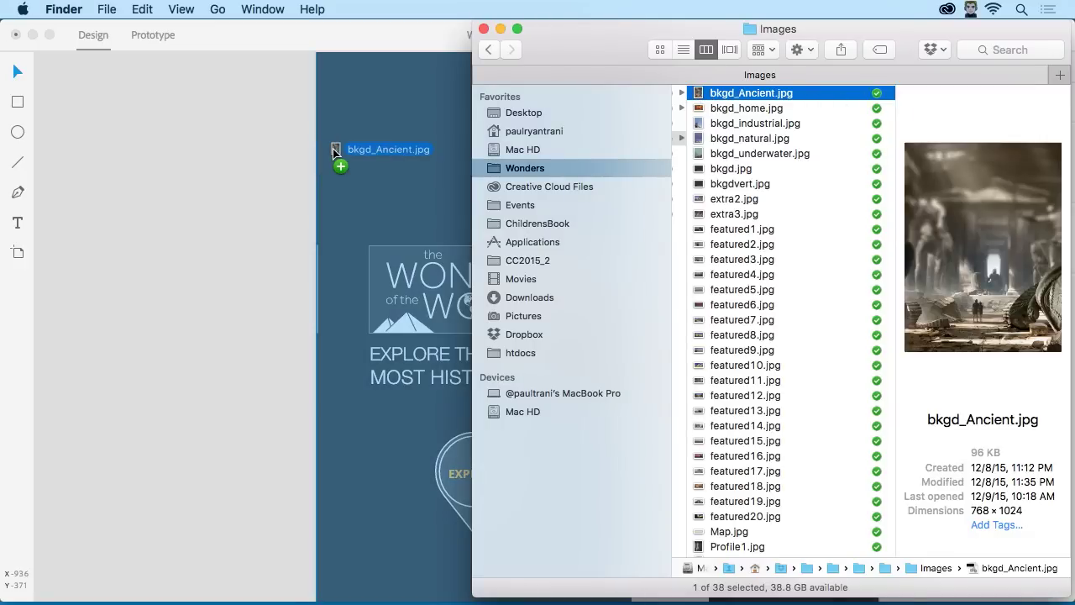
Place bkgd_Ancient.jpg as the splash screen background
left_click_drag(696, 95, 333, 148)
left_click(154, 168)
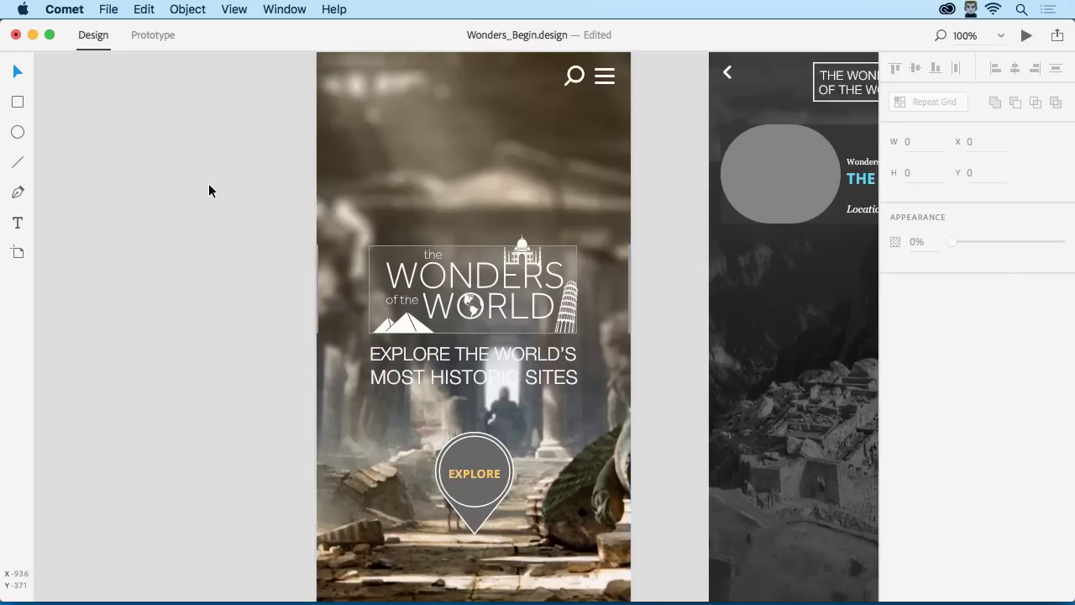
scroll(208, 192, "right", 5)
Drop featured1.jpg into the circle of the first menu card
key("super+Tab")
left_click(696, 235)
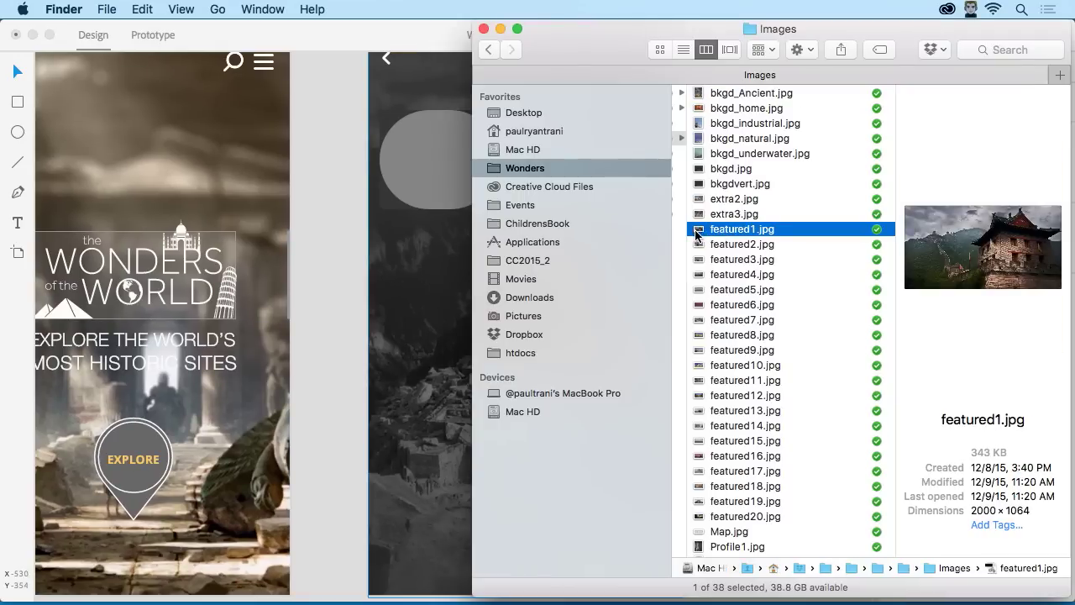
left_click_drag(696, 233, 447, 159)
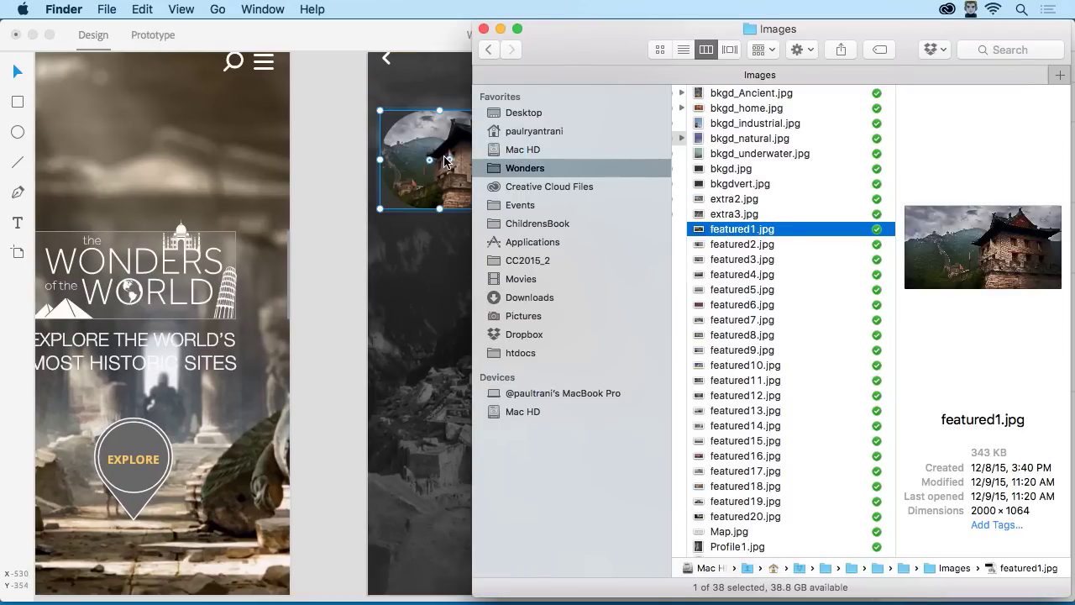
left_click(383, 162)
Turn the menu card into a Repeat Grid extended down to four rows
key("Escape")
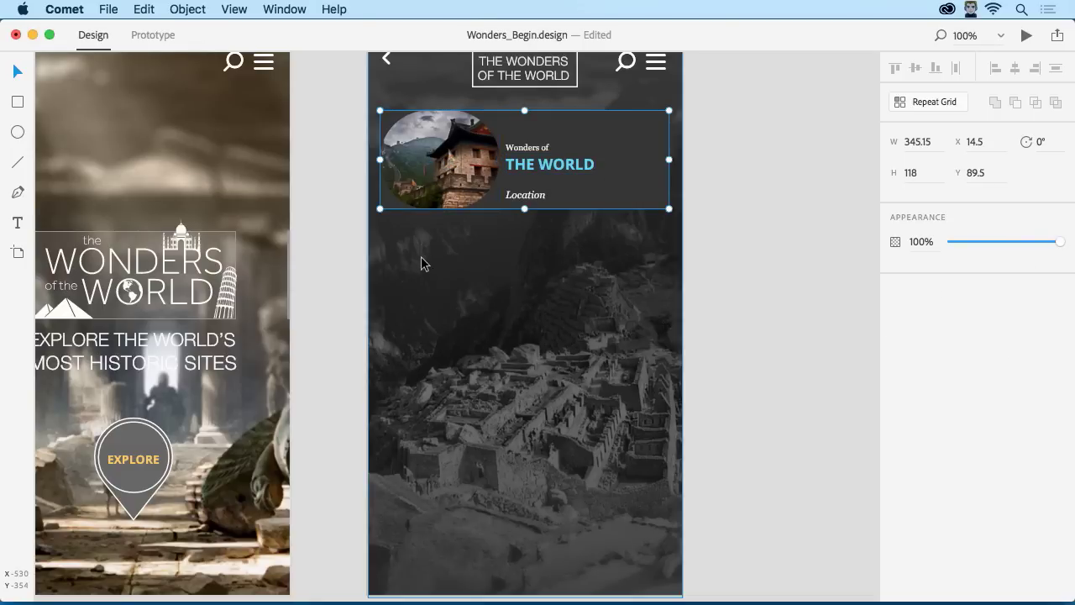
left_click(928, 101)
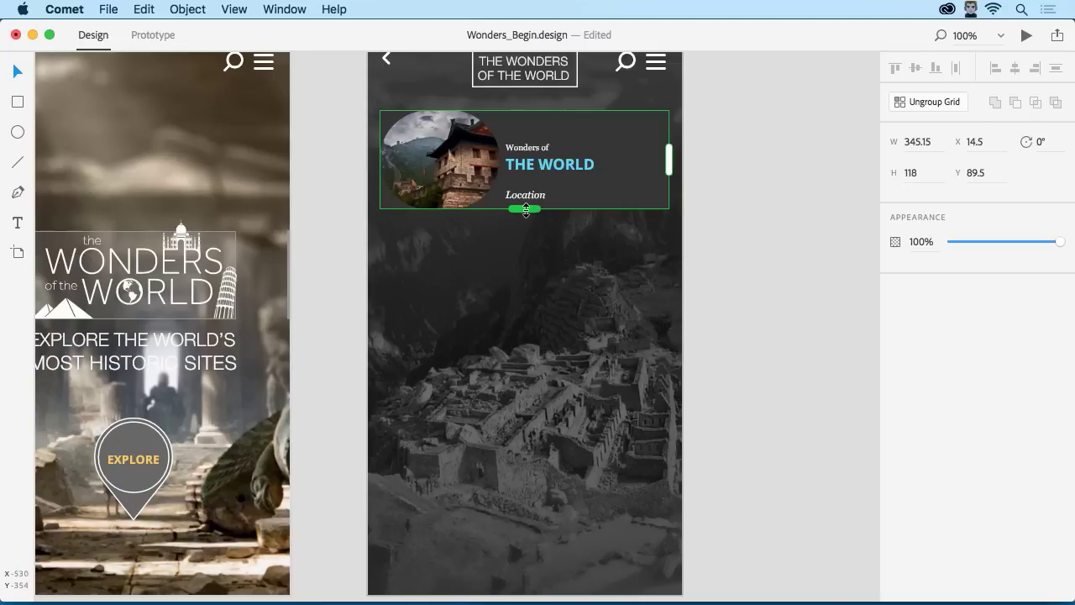
left_click_drag(525, 210, 524, 577)
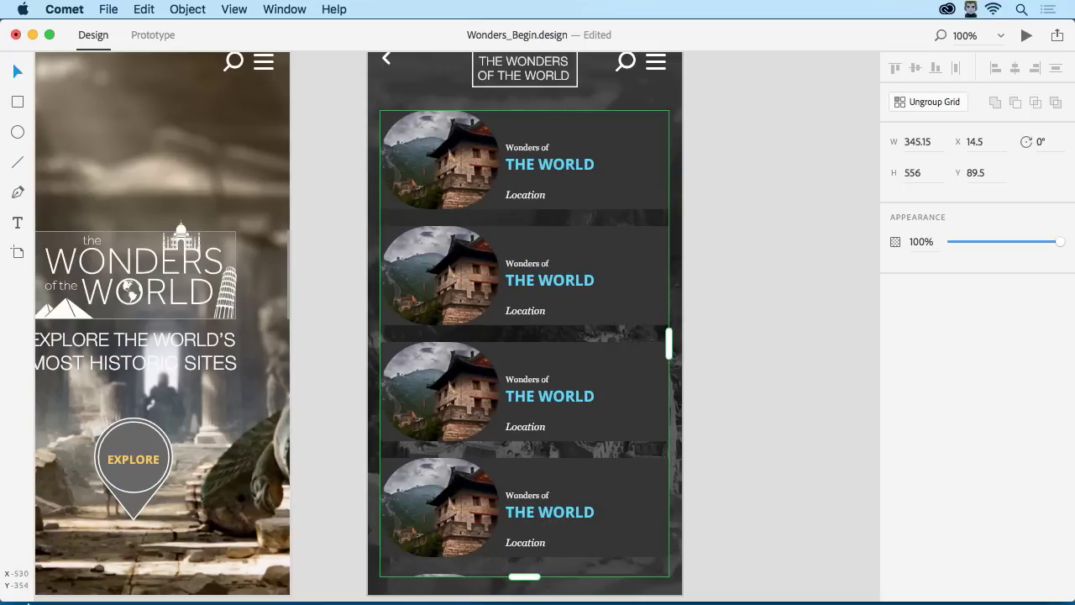
Fill the grid's circles with featured1.jpg through featured9.jpg
left_click(26, 596)
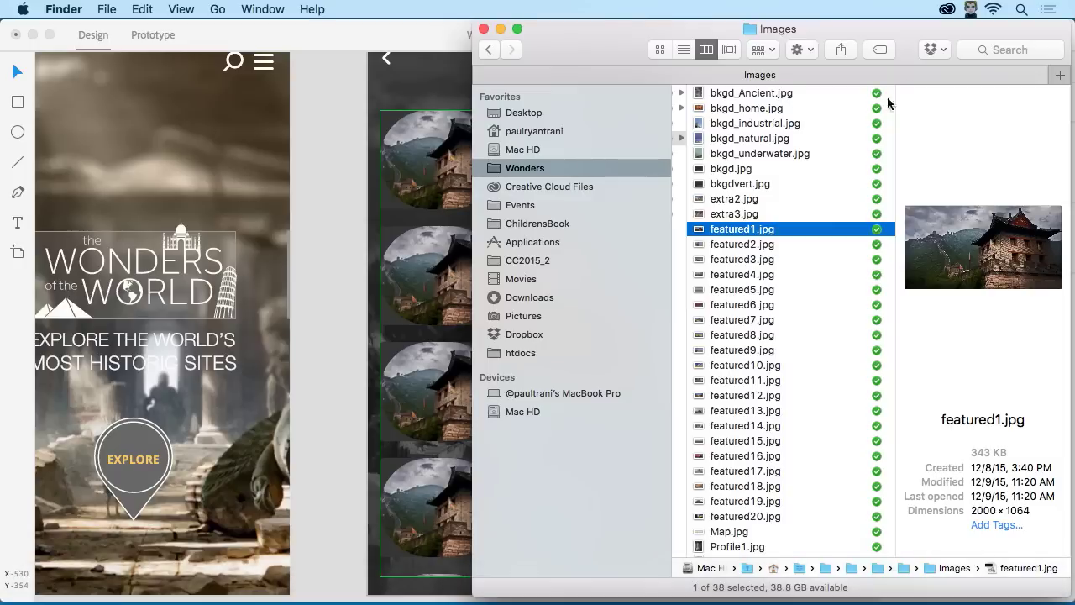
left_click(741, 353, "shift")
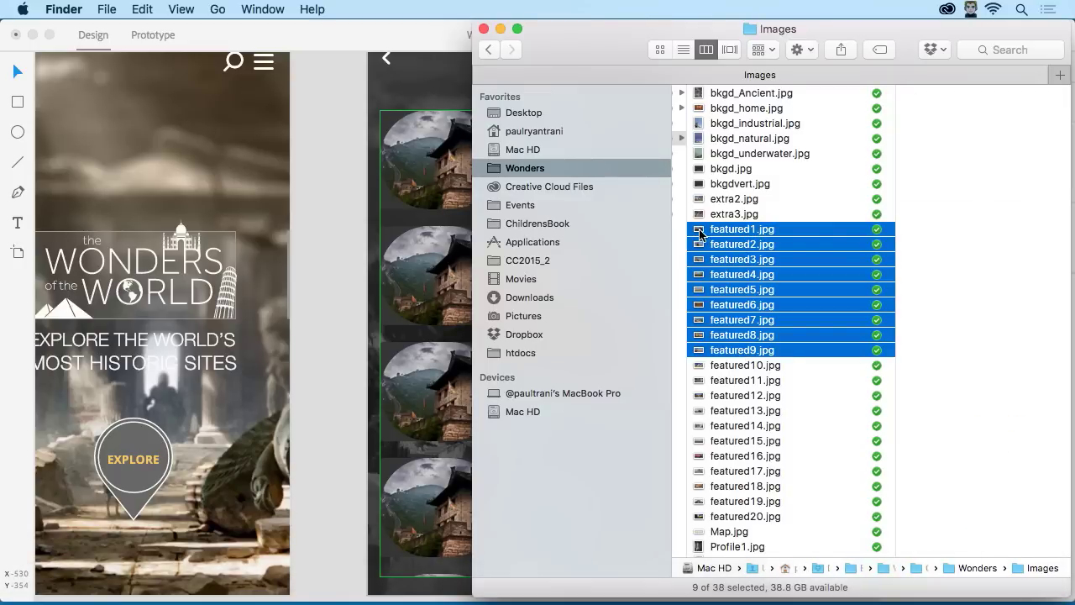
left_click_drag(700, 233, 422, 172)
left_click(422, 173)
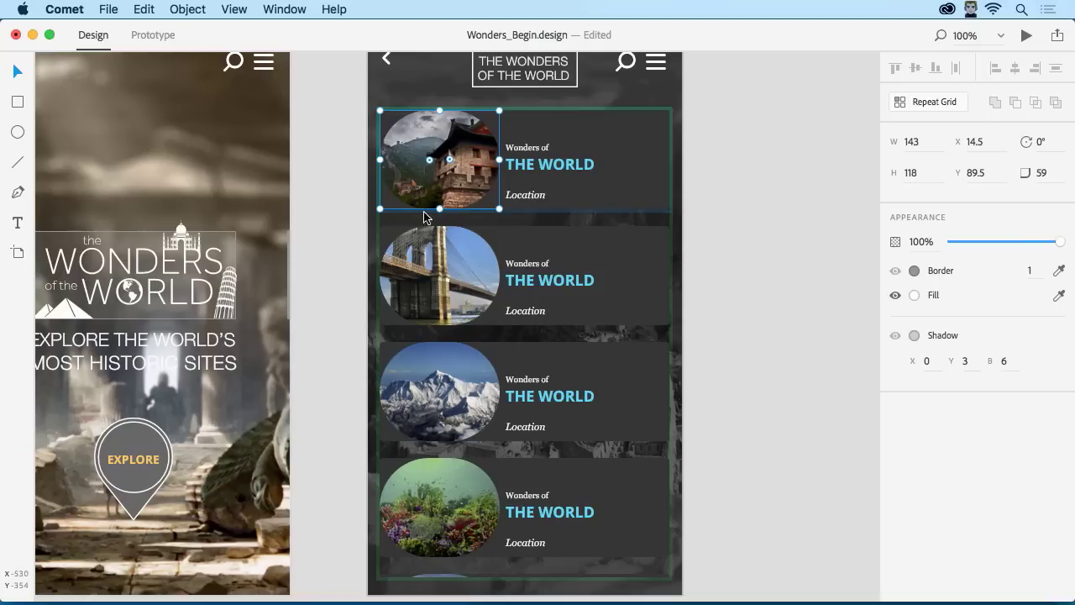
left_click(333, 246)
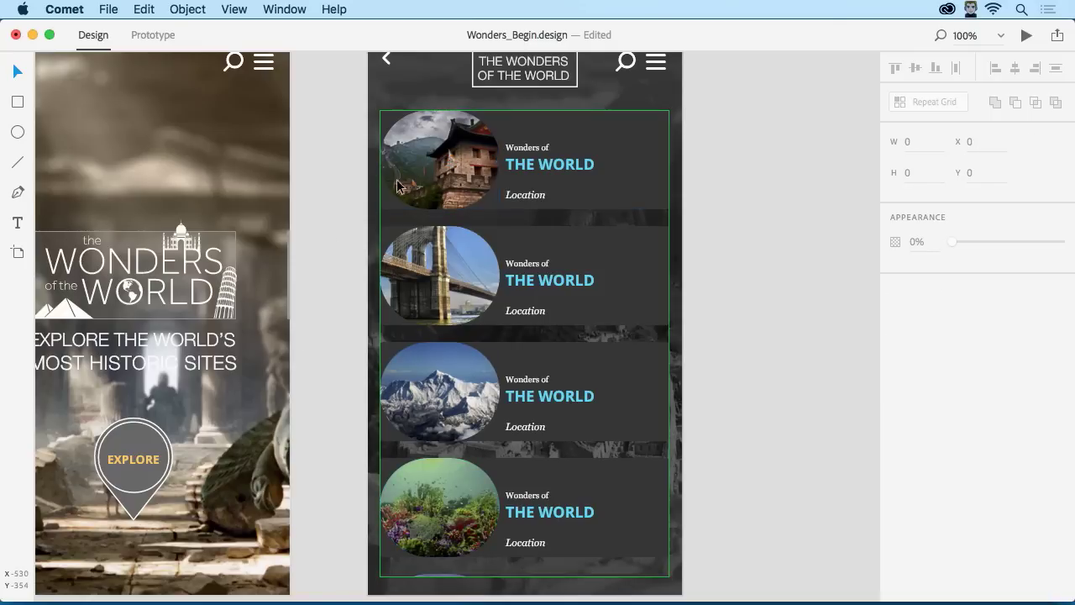
Insert MODERN into the second card's title so it reads THE MODERN WORLD, then zoom out
double_click(551, 288)
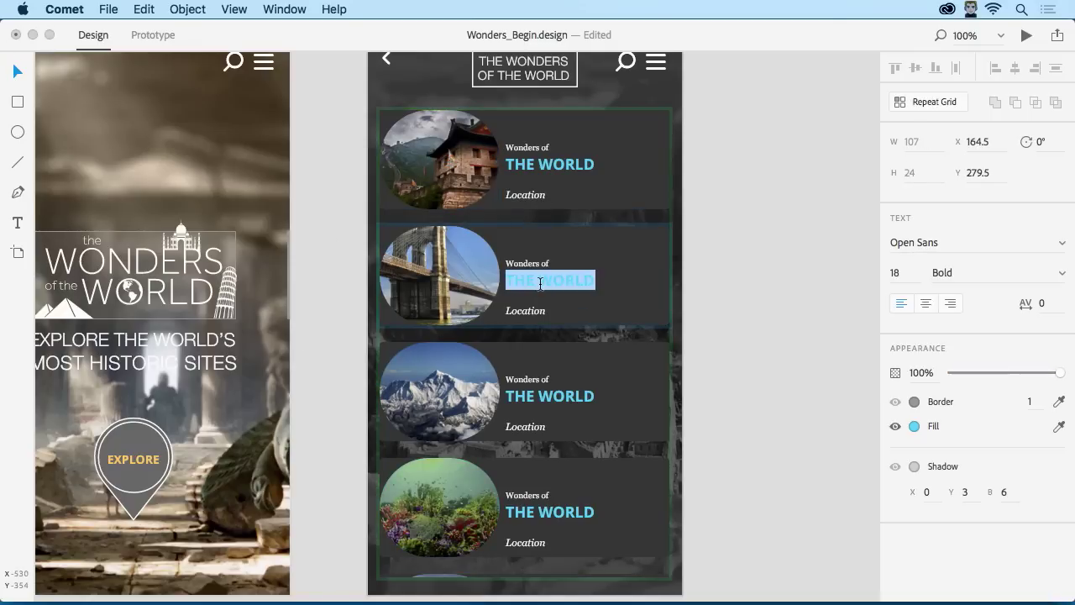
left_click(539, 284)
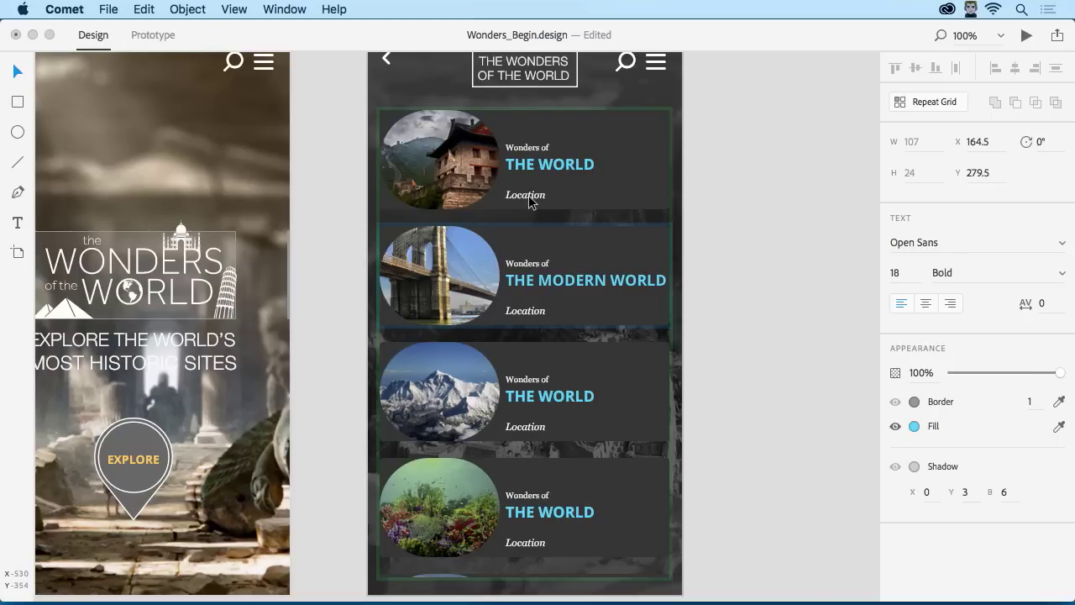
left_click(740, 237)
key("super+minus")
key("super+minus")
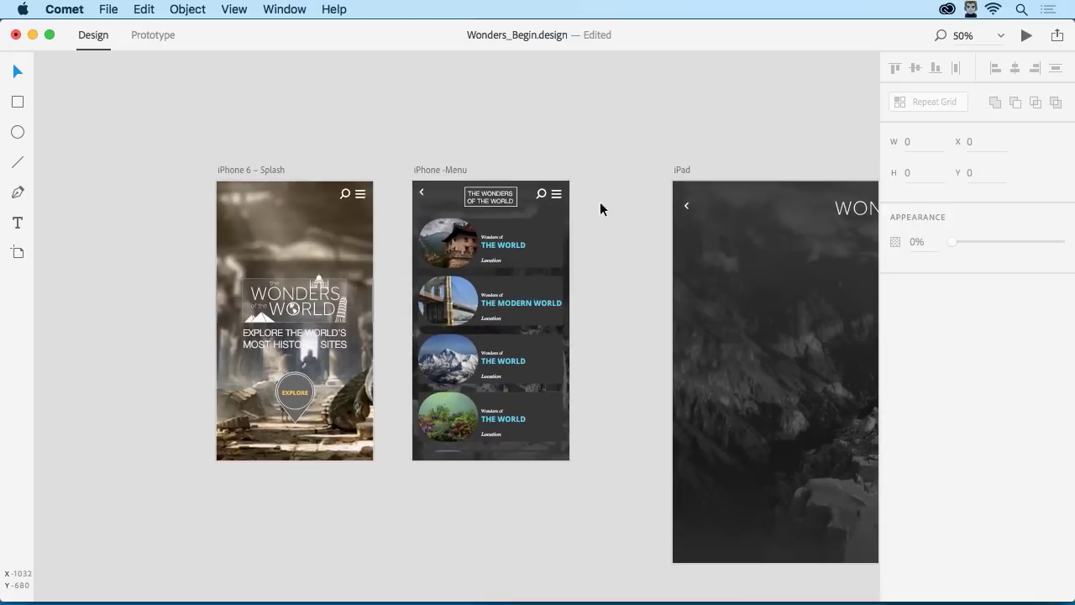
Duplicate the iPhone card grid onto the iPad artboard and widen it to two columns, five rows
scroll(600, 208, "right", 8)
left_click(178, 209)
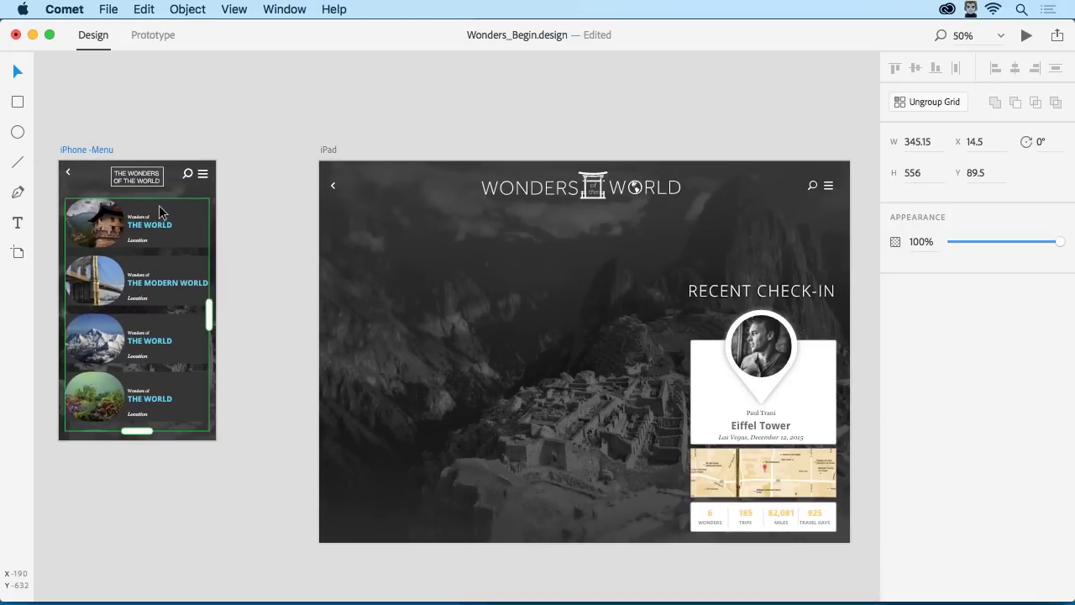
left_click_drag(161, 212, 483, 357)
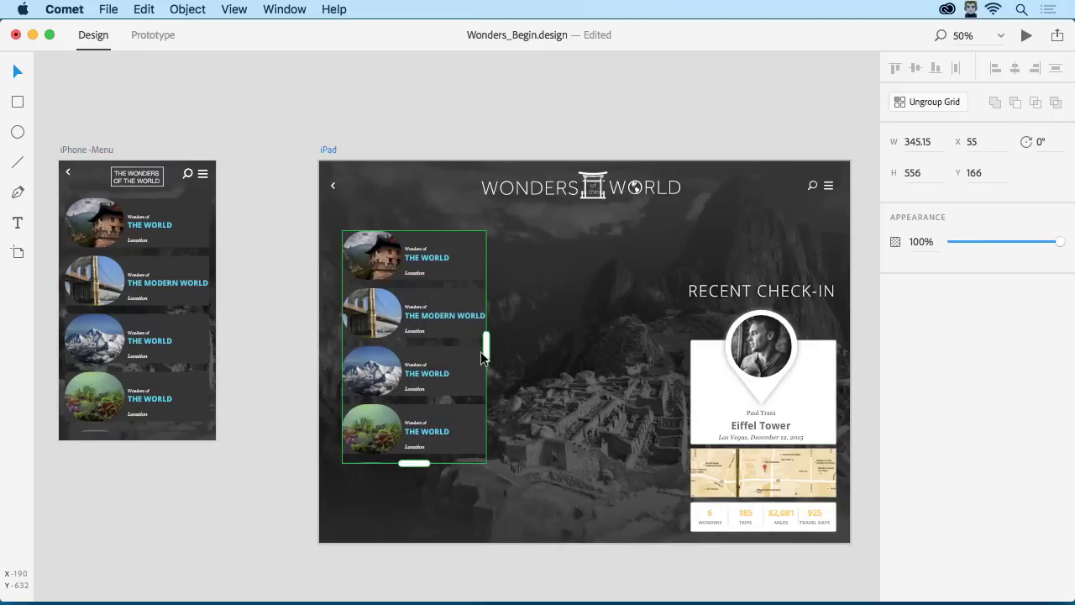
left_click_drag(487, 349, 645, 348)
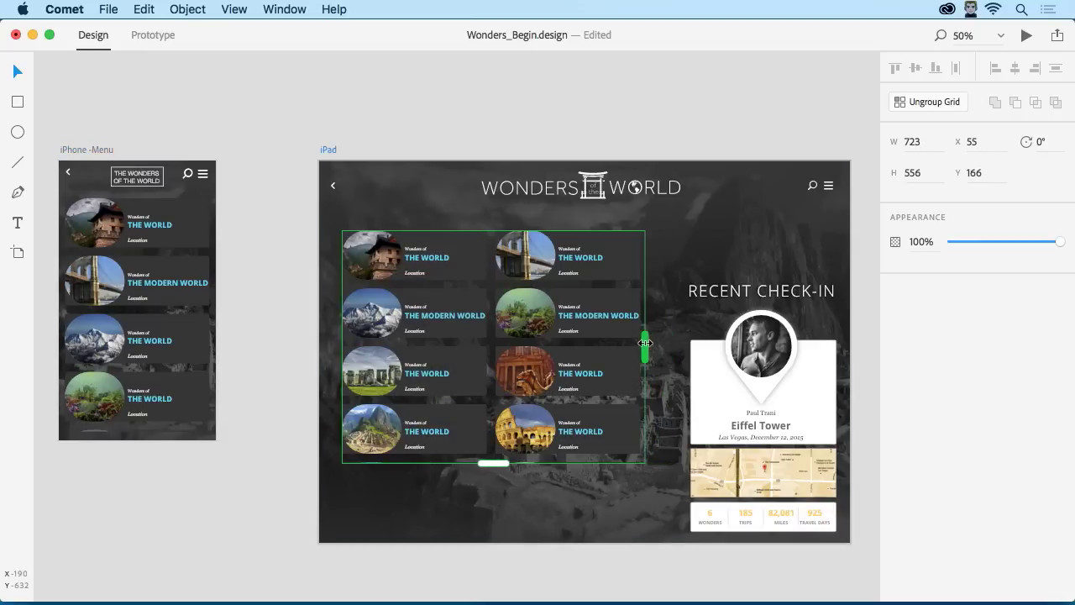
mouse_move(493, 462)
left_mouse_down()
mouse_move(492, 532)
mouse_move(493, 518)
left_mouse_up()
key("super+equal")
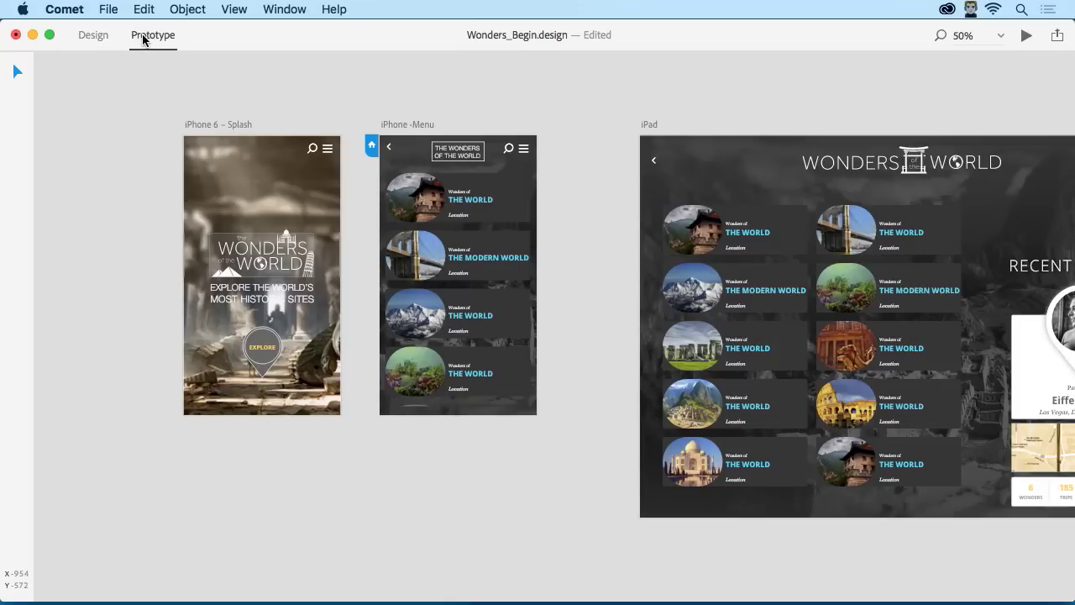
Link the EXPLORE button to iPhone-Menu with a Slide Left segue
left_click(253, 351)
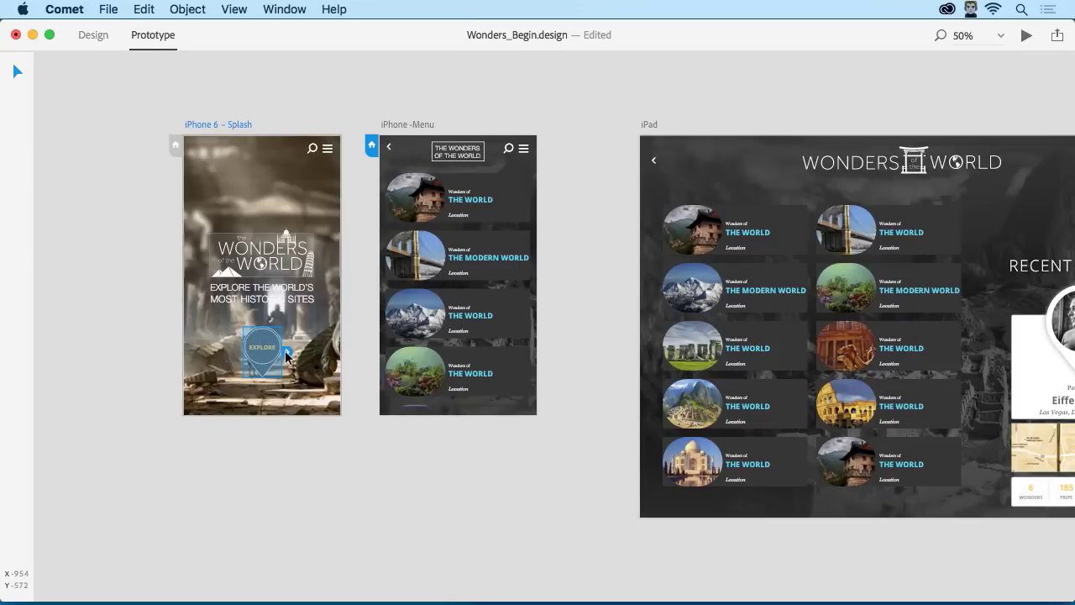
left_click(286, 353)
left_click_drag(286, 356, 445, 211)
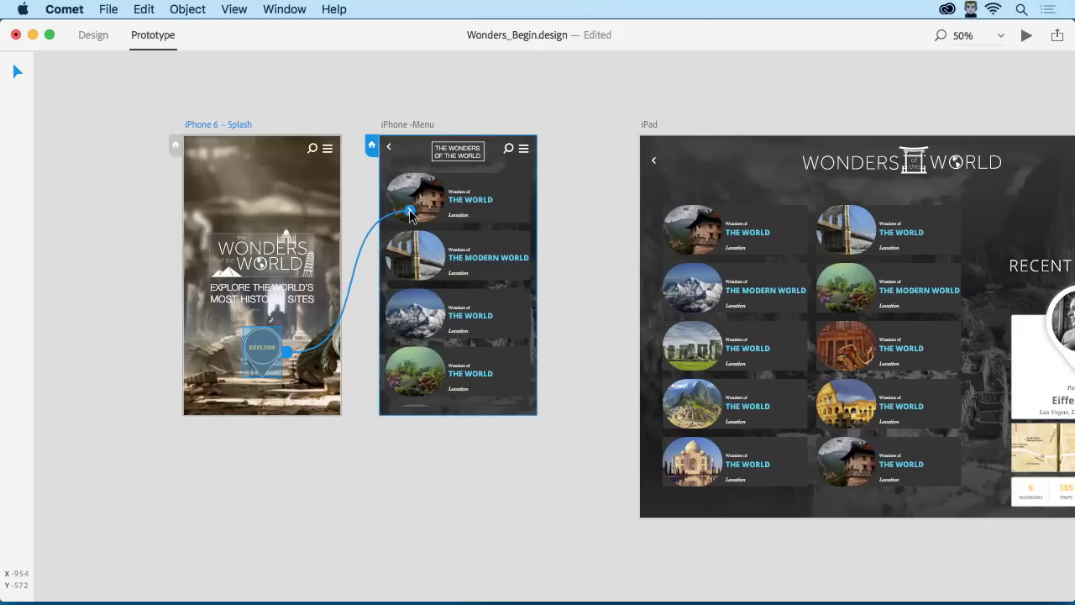
left_click(373, 167)
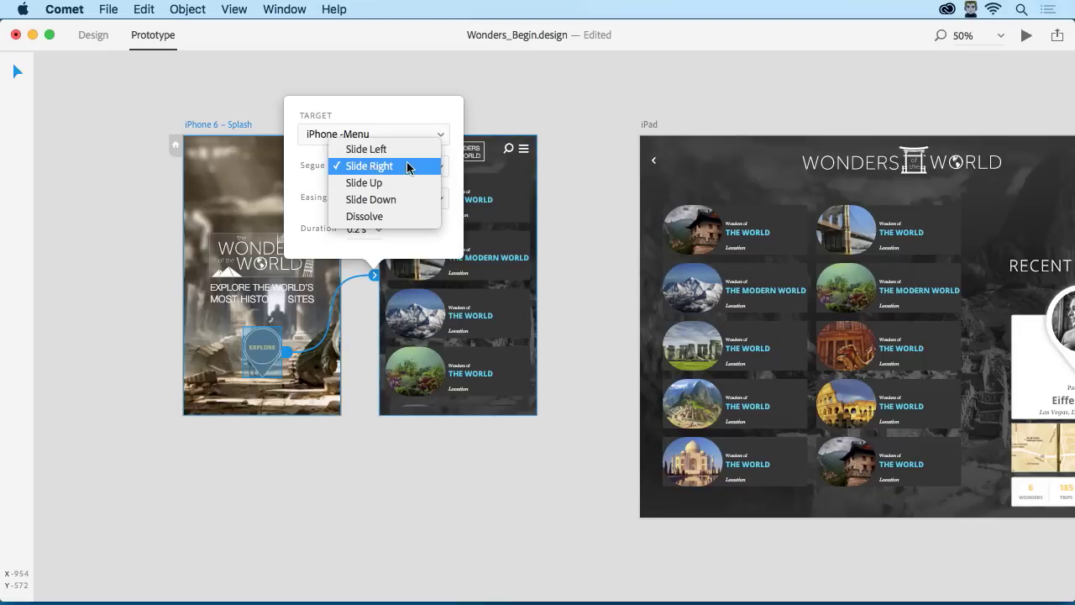
left_click(406, 149)
left_click(352, 316)
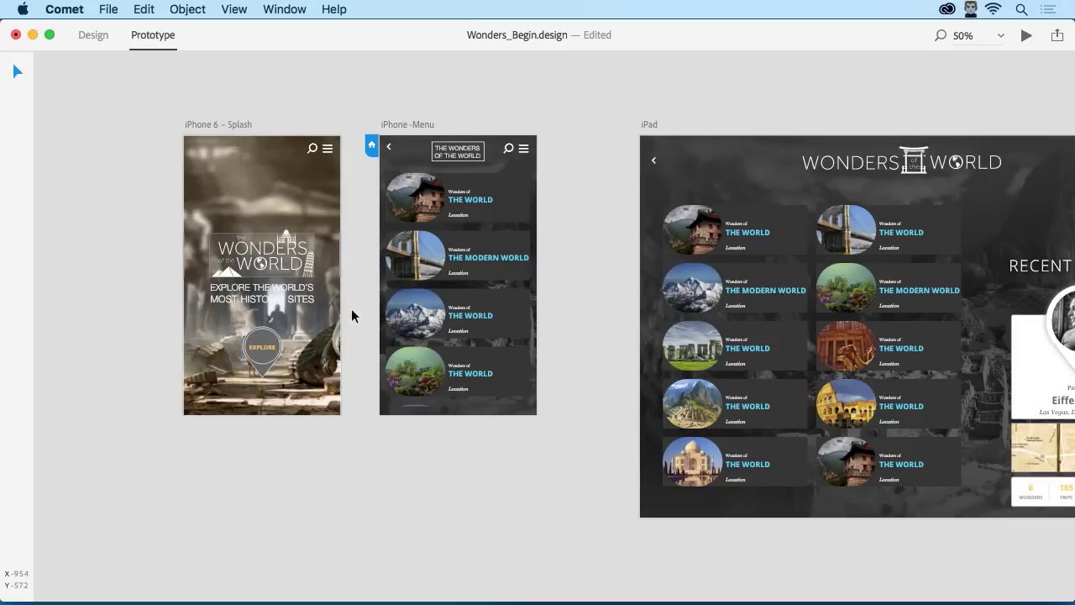
Link the menu's back arrow to iPhone 6 – Splash with a Slide Right segue
left_click(386, 149)
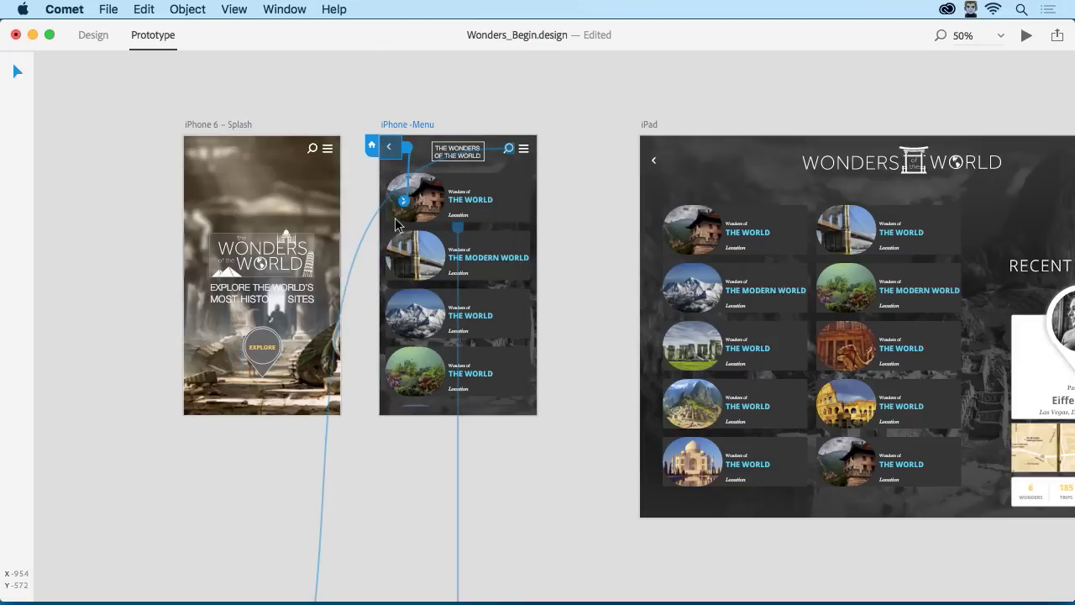
left_click_drag(403, 202, 288, 294)
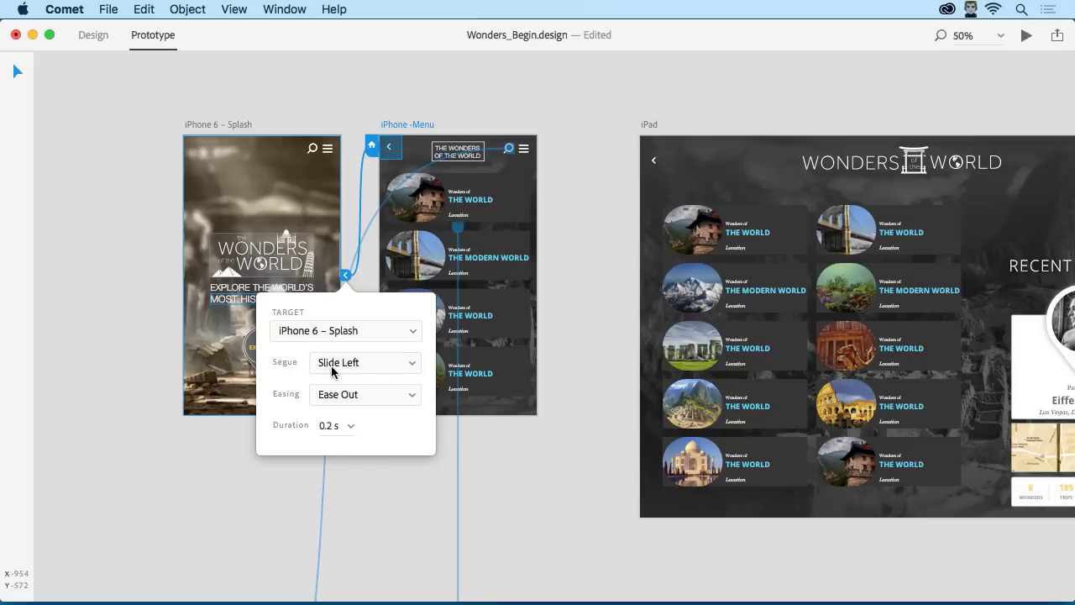
left_click(332, 370)
left_click(336, 377)
left_click(391, 474)
key("super+minus")
key("super+minus")
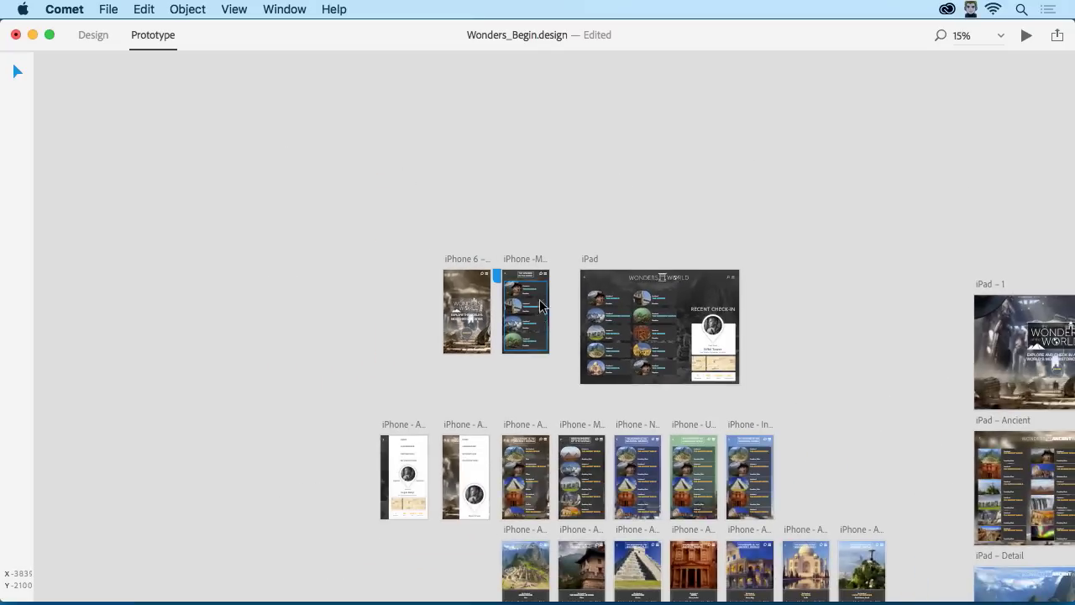
Save the file, then pan across the iPad and Desktop Home screens and back to the iPhone screens
key("super+a")
scroll(547, 293, "down", 5)
scroll(344, 292, "down", 1)
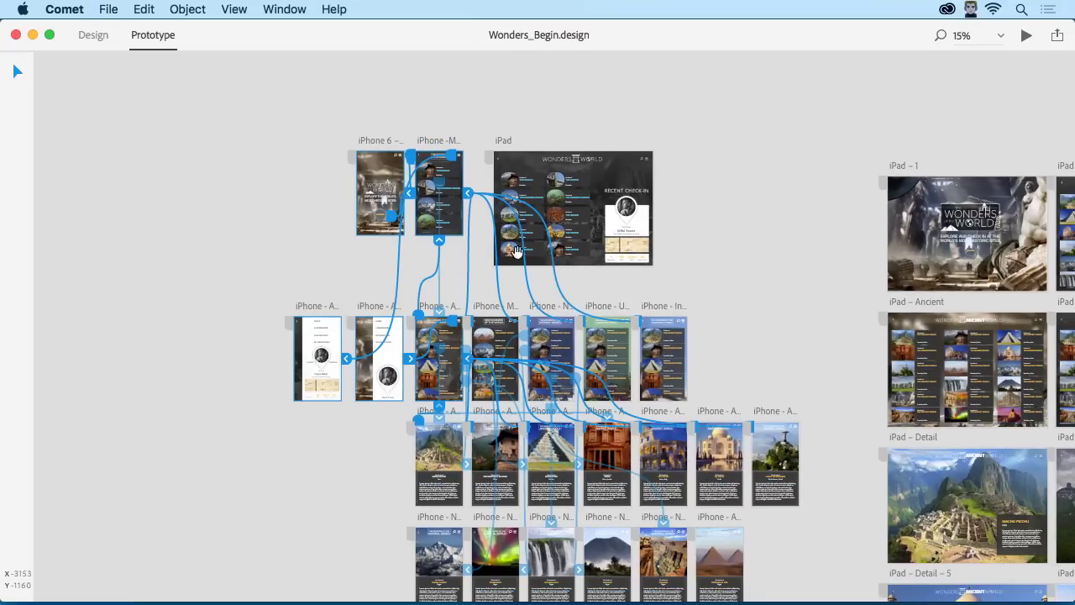
mouse_move(742, 304)
left_mouse_down()
mouse_move(593, 238)
mouse_move(495, 244)
left_mouse_up()
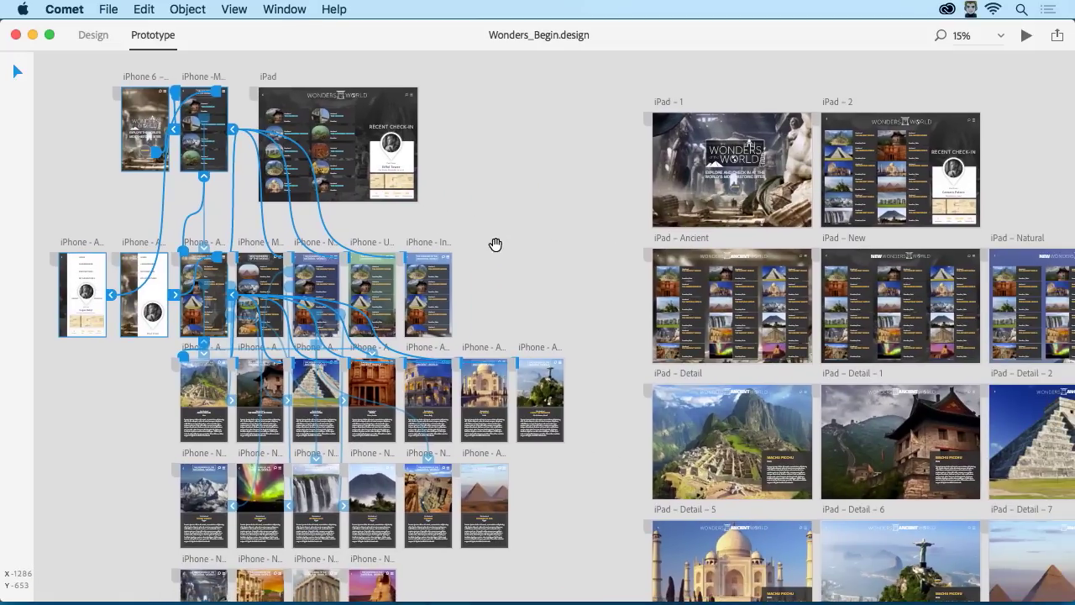
mouse_move(585, 259)
left_mouse_down()
mouse_move(240, 283)
mouse_move(92, 233)
left_mouse_up()
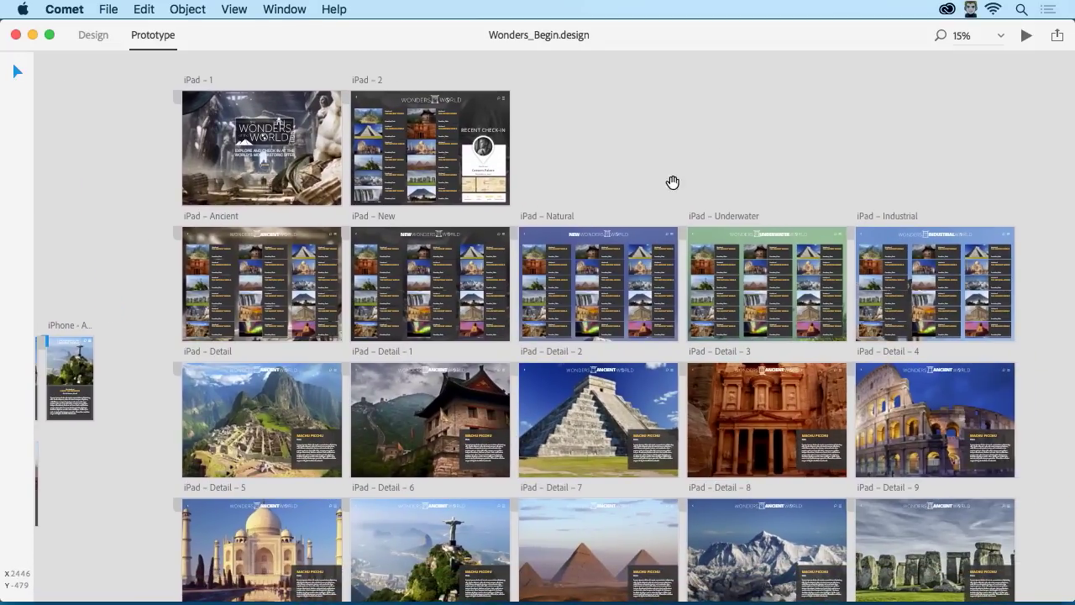
mouse_move(787, 154)
left_mouse_down()
mouse_move(654, 175)
mouse_move(442, 178)
left_mouse_up()
mouse_move(828, 175)
left_mouse_down()
mouse_move(623, 146)
mouse_move(361, 146)
left_mouse_up()
left_click_drag(621, 154, 368, 154)
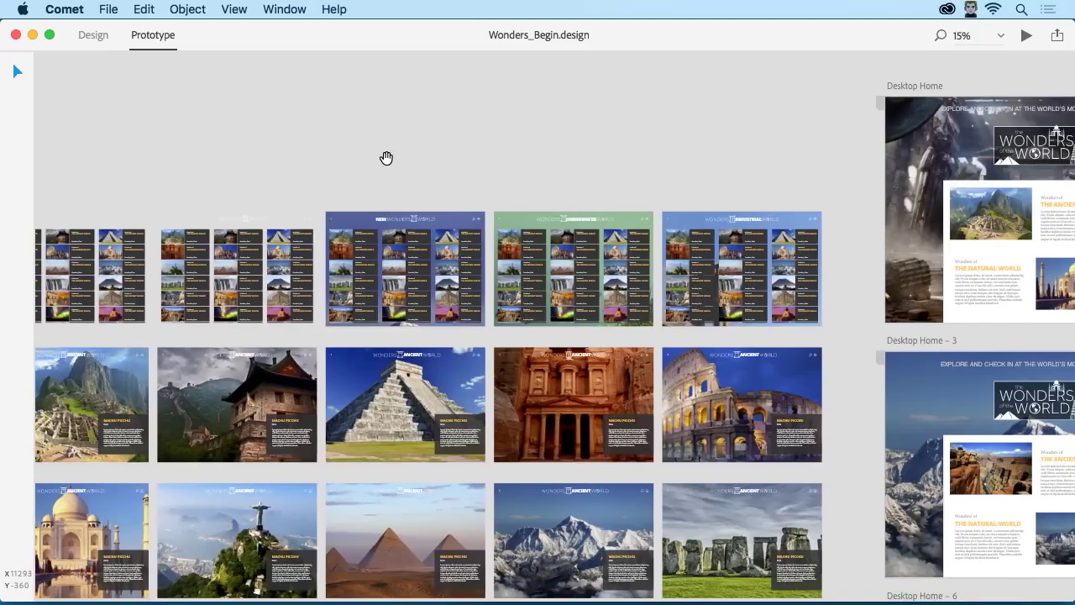
left_click_drag(787, 138, 273, 178)
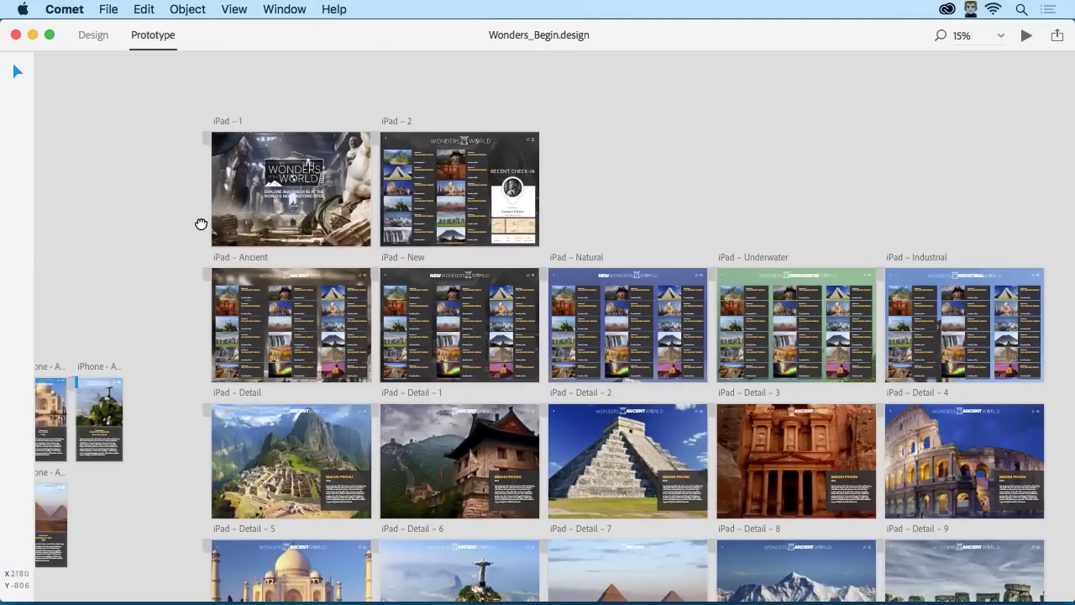
mouse_move(199, 223)
left_mouse_down()
mouse_move(1042, 206)
mouse_move(834, 220)
left_mouse_up()
In Preview, go from EXPLORE through Ancient World to the Machu Picchu detail screen
left_click(1026, 36)
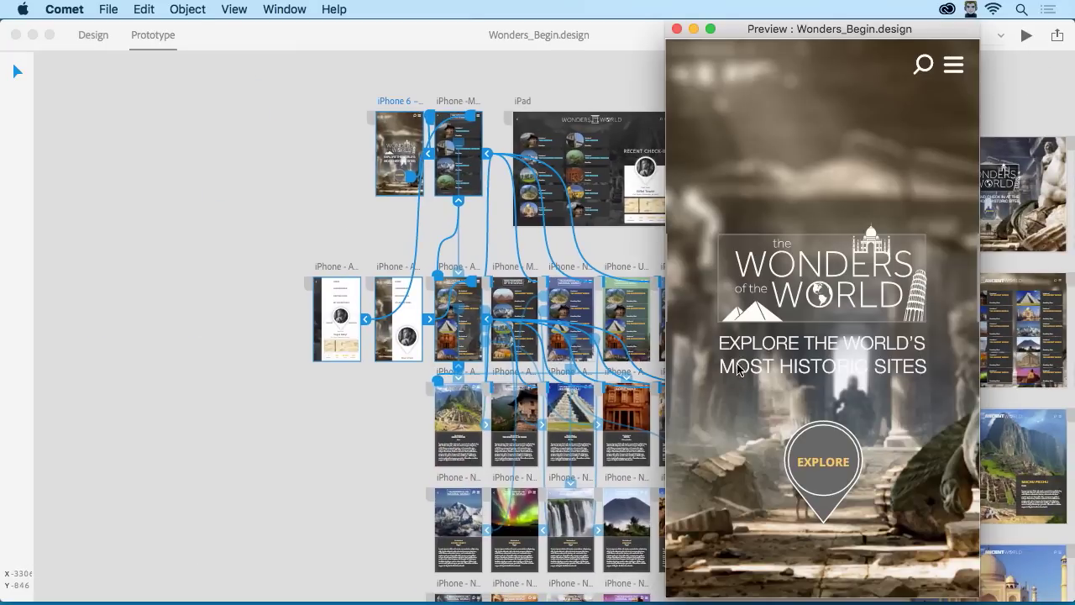
left_click(812, 466)
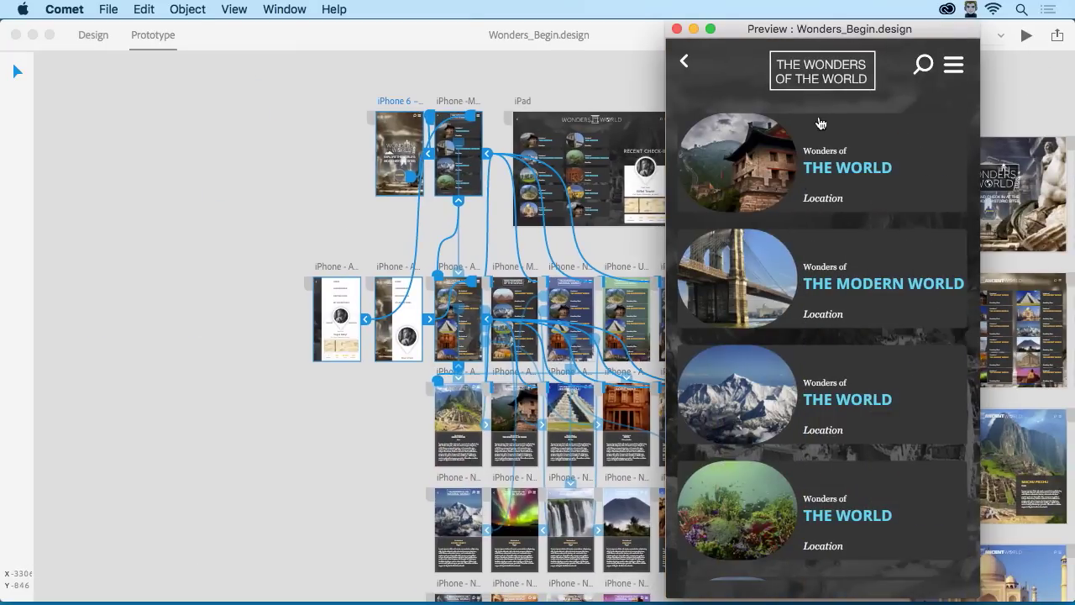
left_click(763, 170)
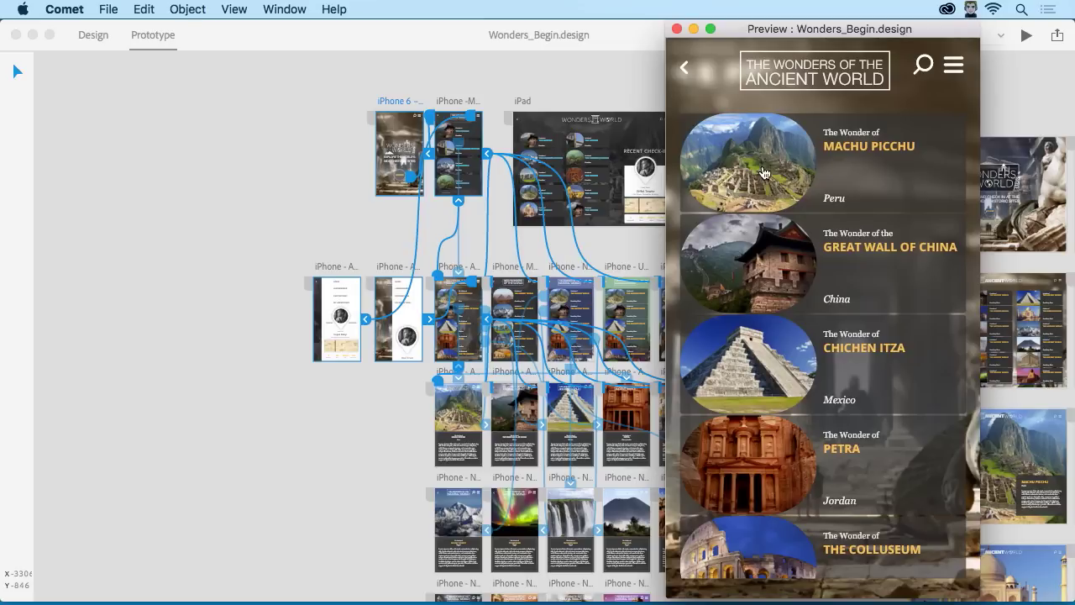
left_click(763, 172)
Scroll the design canvas over to the Ancient Menu artboards
scroll(359, 362, "down", 1)
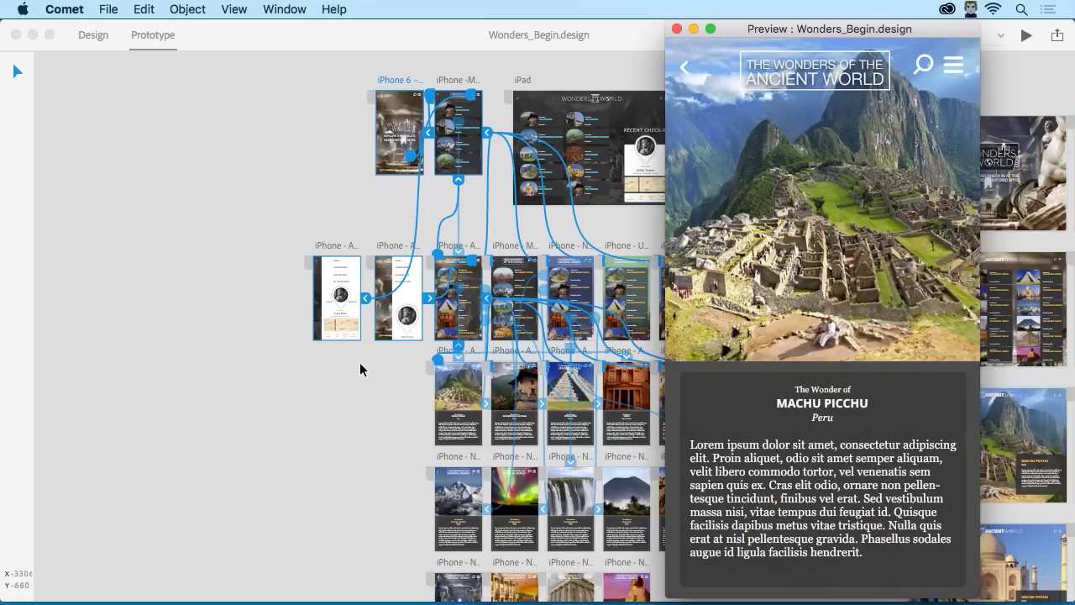
scroll(360, 362, "down", 4)
left_click(406, 307)
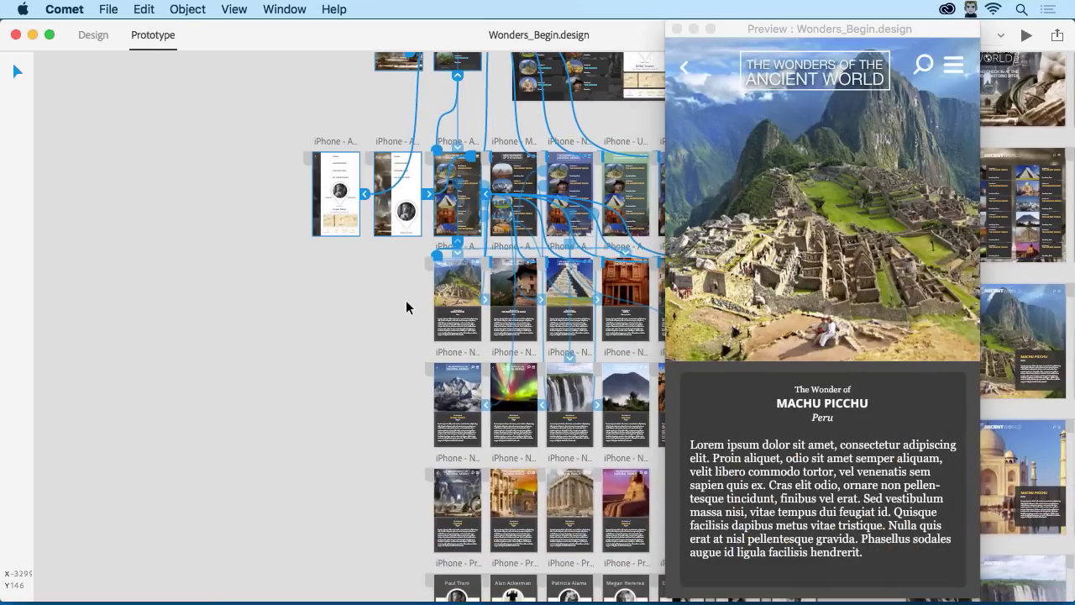
scroll(407, 307, "up", 5)
scroll(311, 242, "up", 3)
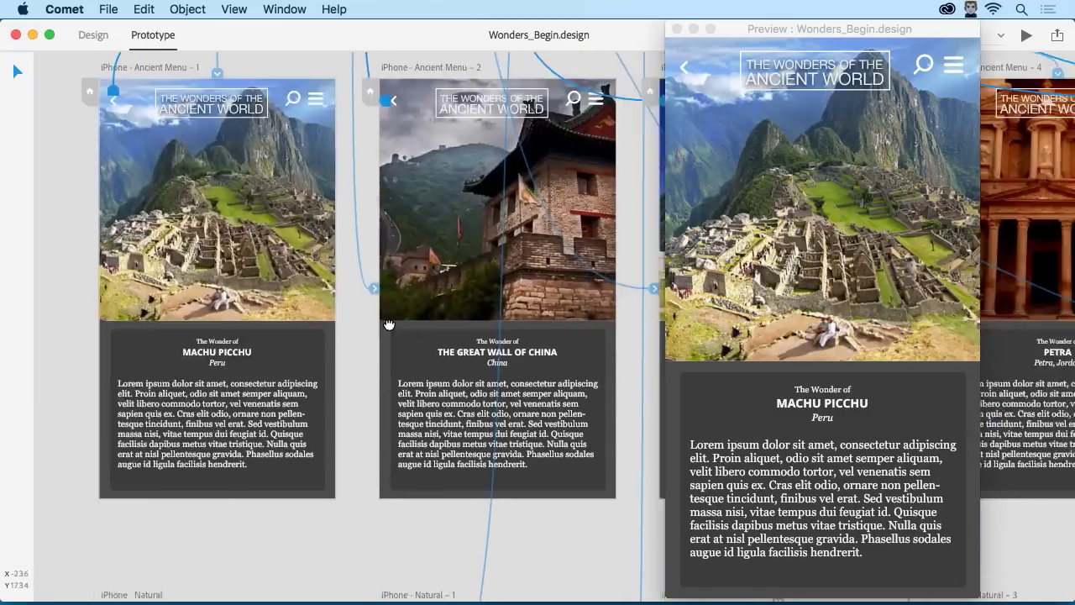
scroll(353, 319, "left", 4)
Color the MACHU PICCHU heading yellow and return to the wonders list in the preview
double_click(333, 424)
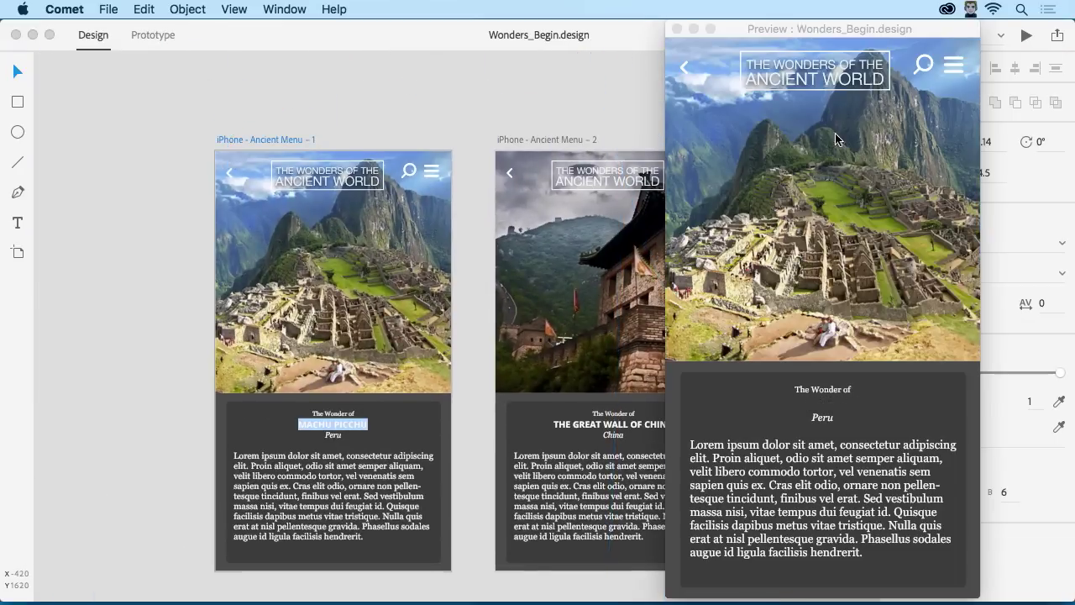
left_click_drag(823, 29, 713, 29)
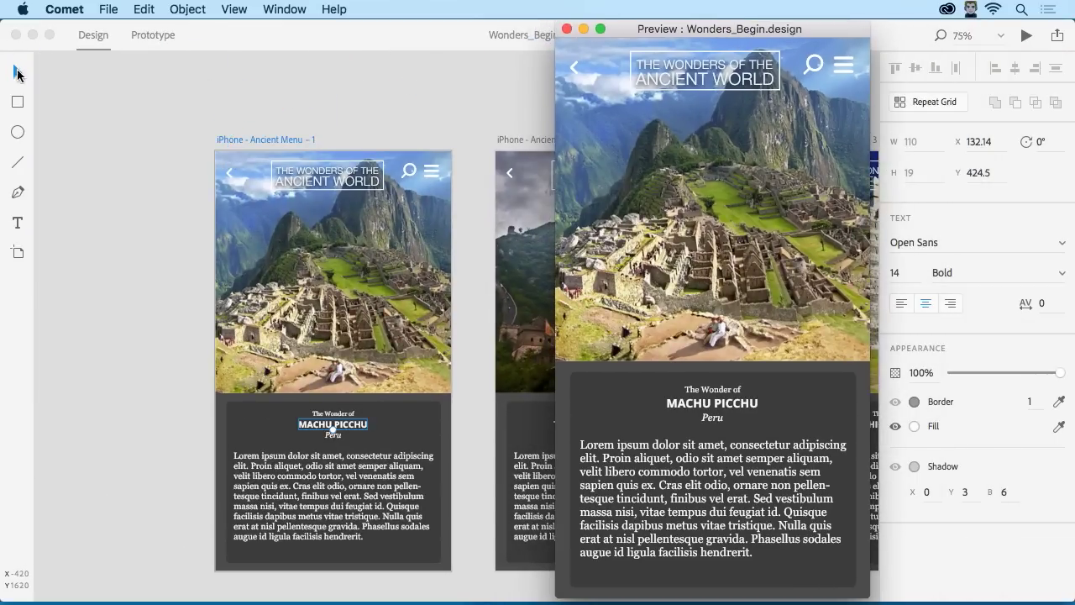
left_click(913, 427)
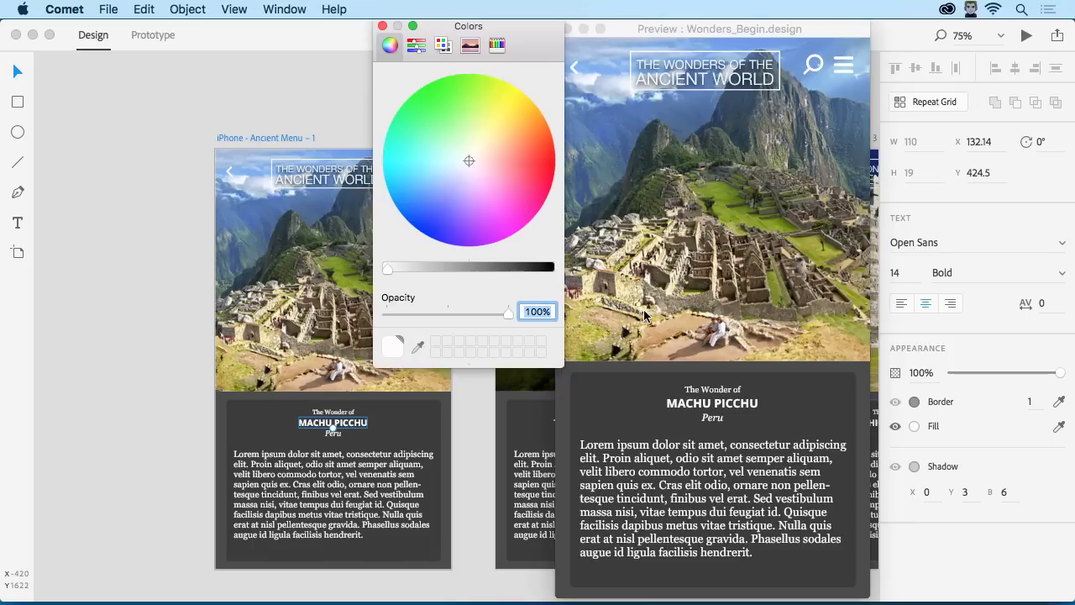
left_click(518, 88)
left_click(382, 26)
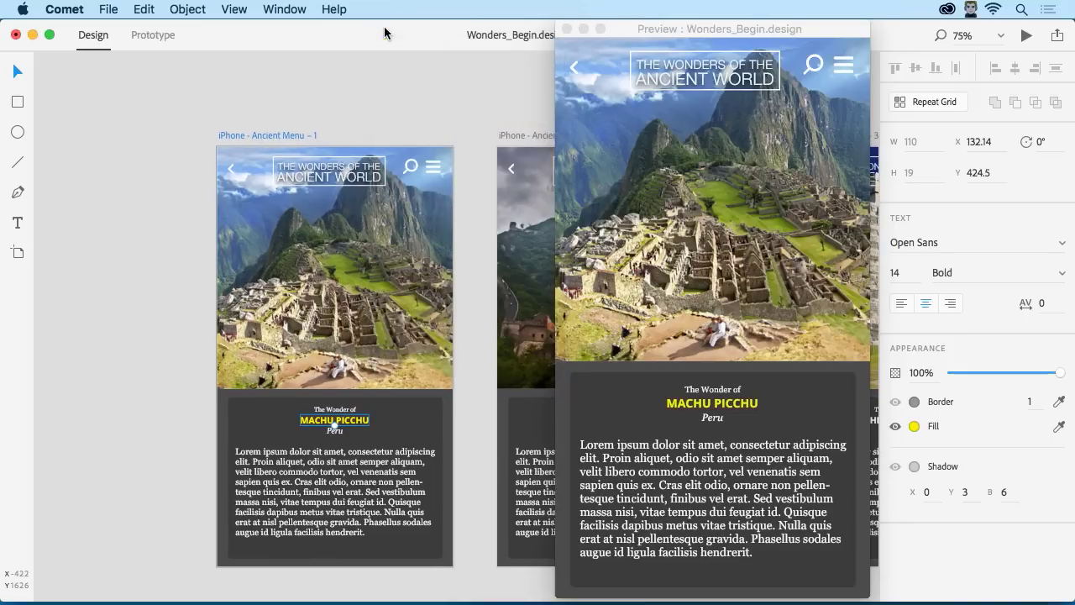
left_click(574, 80)
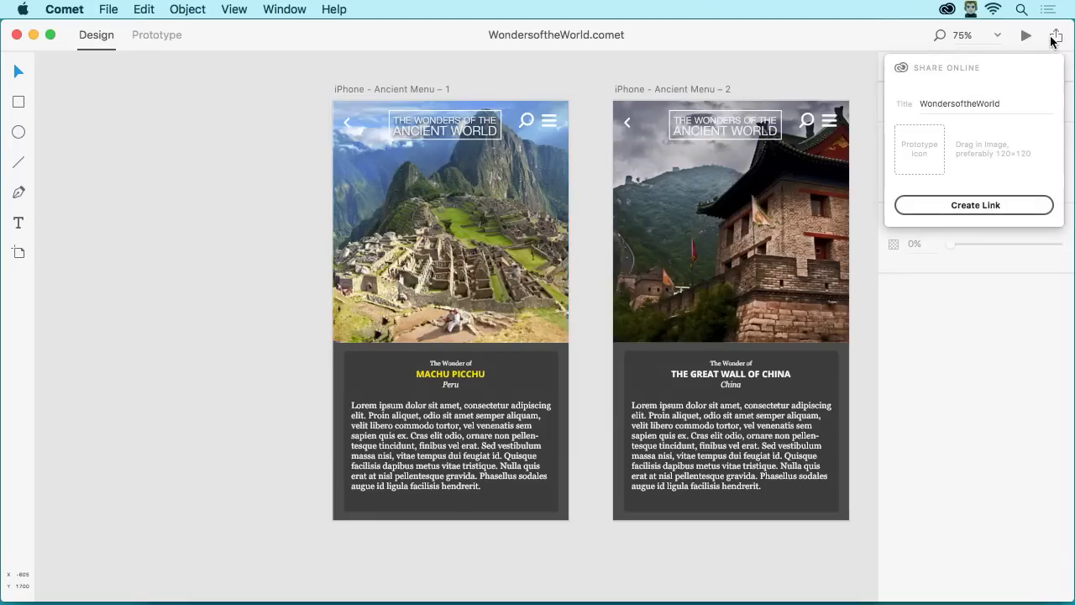
Create the adobe.ly share link for WondersoftheWorld and open it in the browser
left_click(967, 206)
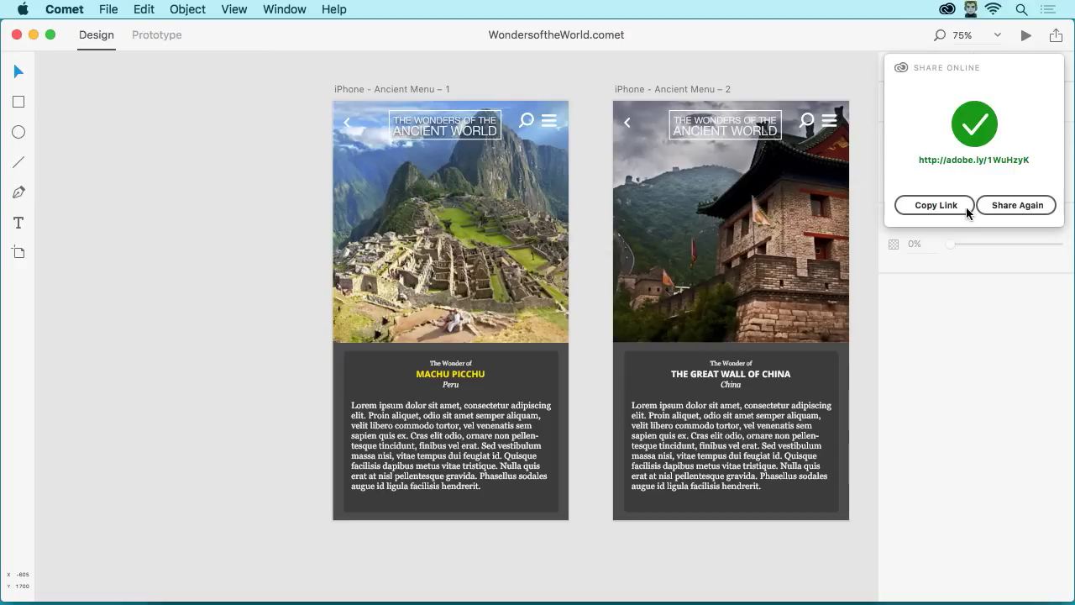
left_click(956, 161)
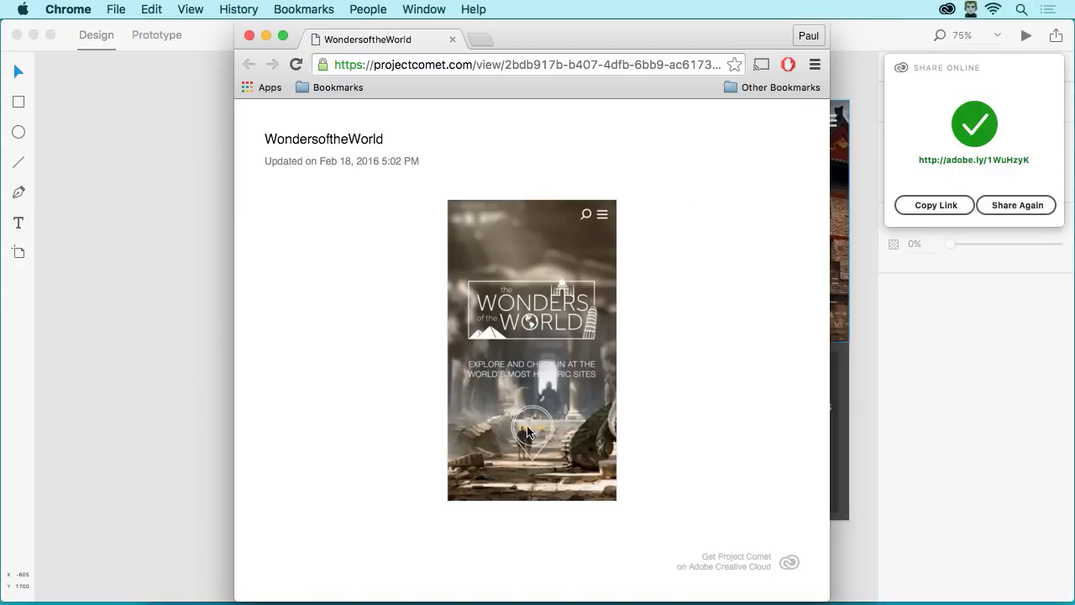
Navigate the shared prototype via EXPLORE and Ancient World to the Machu Picchu screen
left_click(528, 431)
left_click(518, 269)
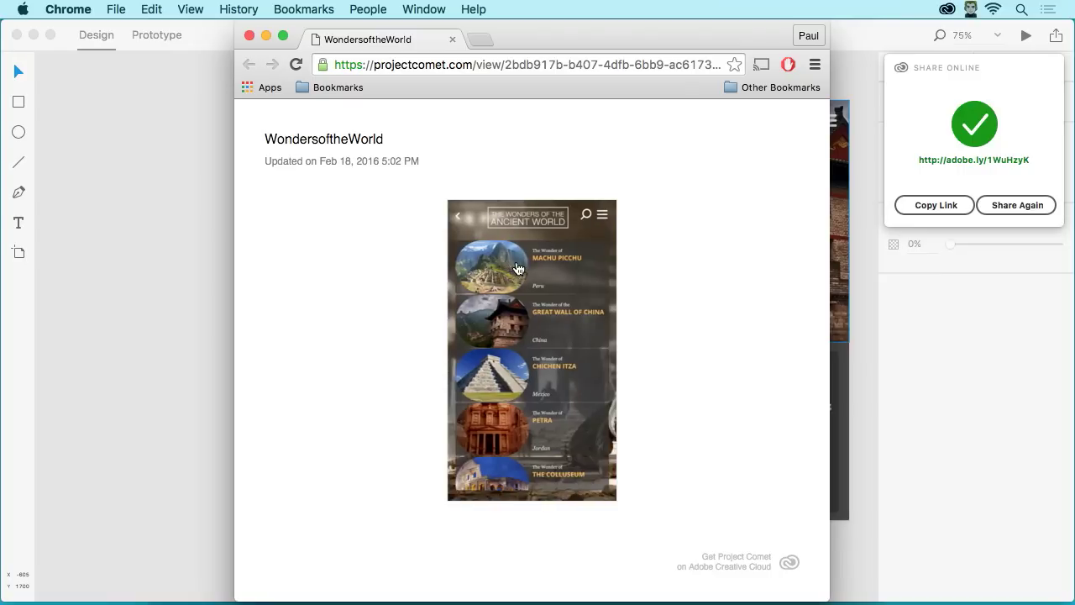
left_click(517, 267)
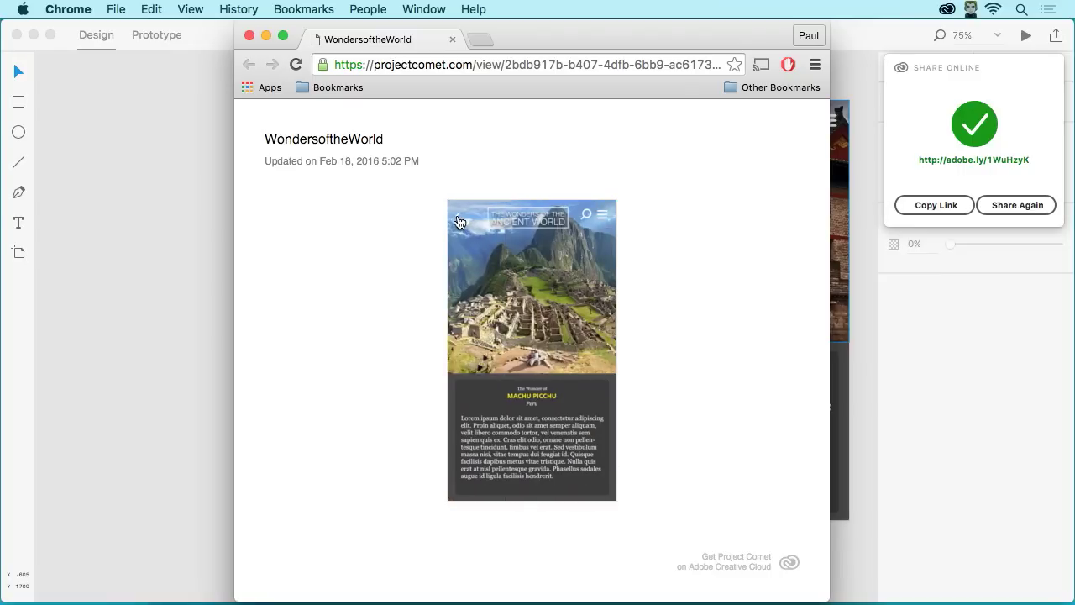